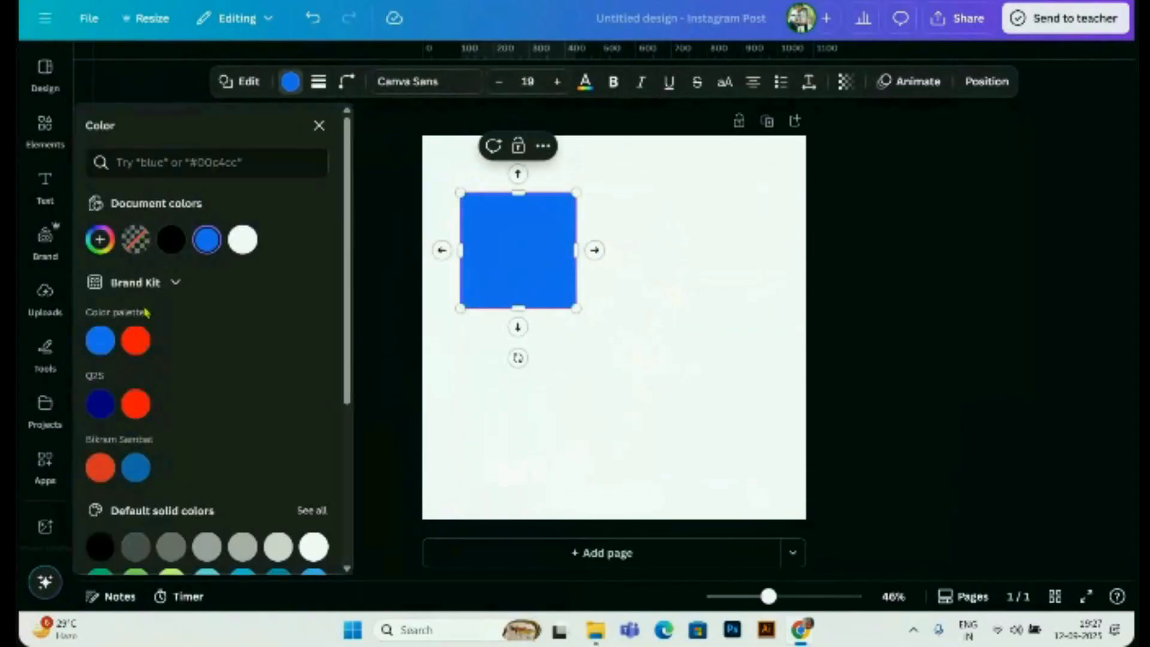
# Step: Recolor the blue square with a custom darker blue, #003B99
pyautogui.click(99, 239)
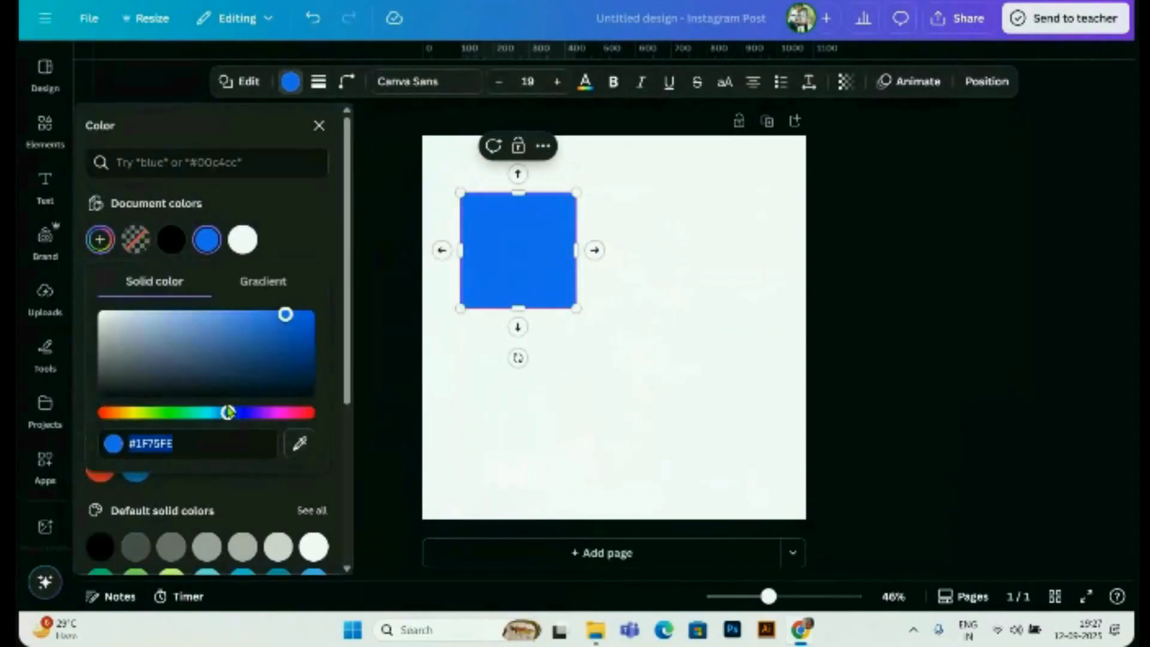
pyautogui.moveTo(282, 346); pyautogui.dragTo(311, 346)
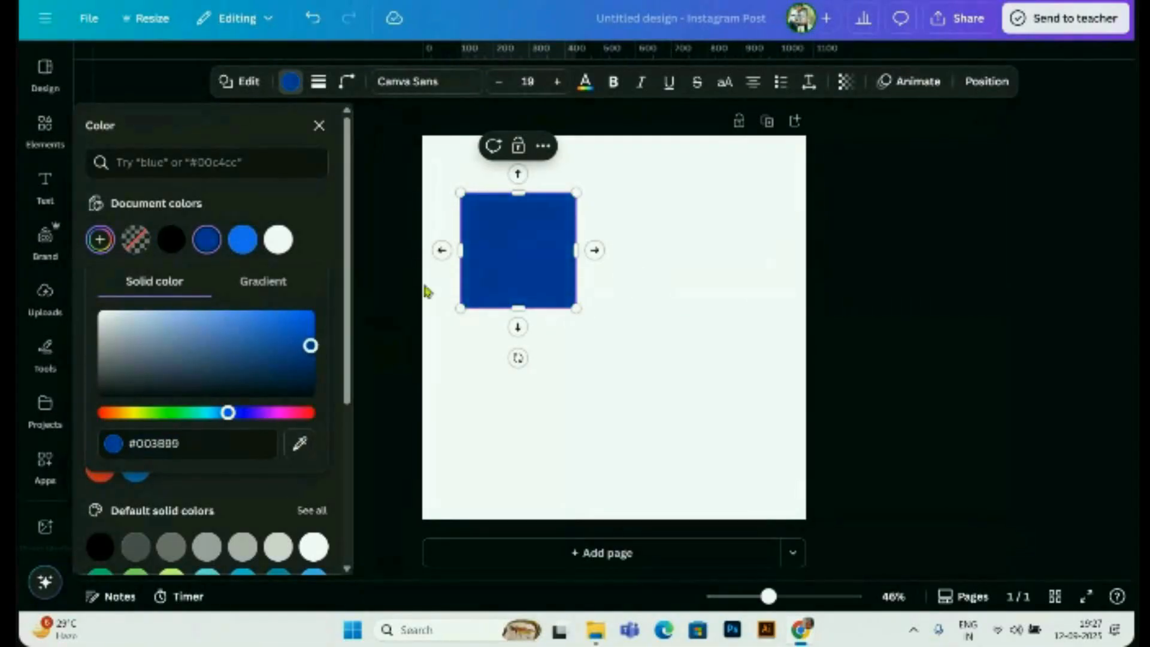
pyautogui.click(650, 197)
# Step: Duplicate the dark blue square and place the copy to its right with a small gap at the same height
pyautogui.click(509, 259)
pyautogui.click(519, 147)
pyautogui.moveTo(533, 256); pyautogui.dragTo(666, 239)
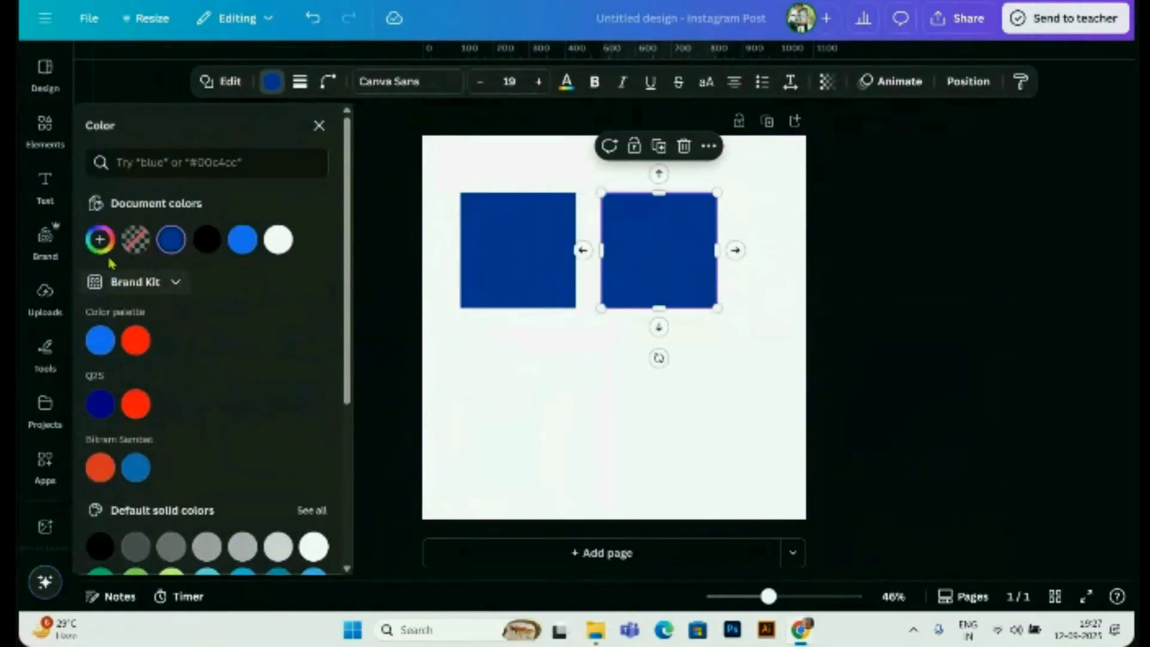
# Step: Recolor the right square with the default Coral orange
pyautogui.click(102, 248)
pyautogui.moveTo(219, 417); pyautogui.dragTo(122, 424)
pyautogui.scroll(-5, 223, 479)
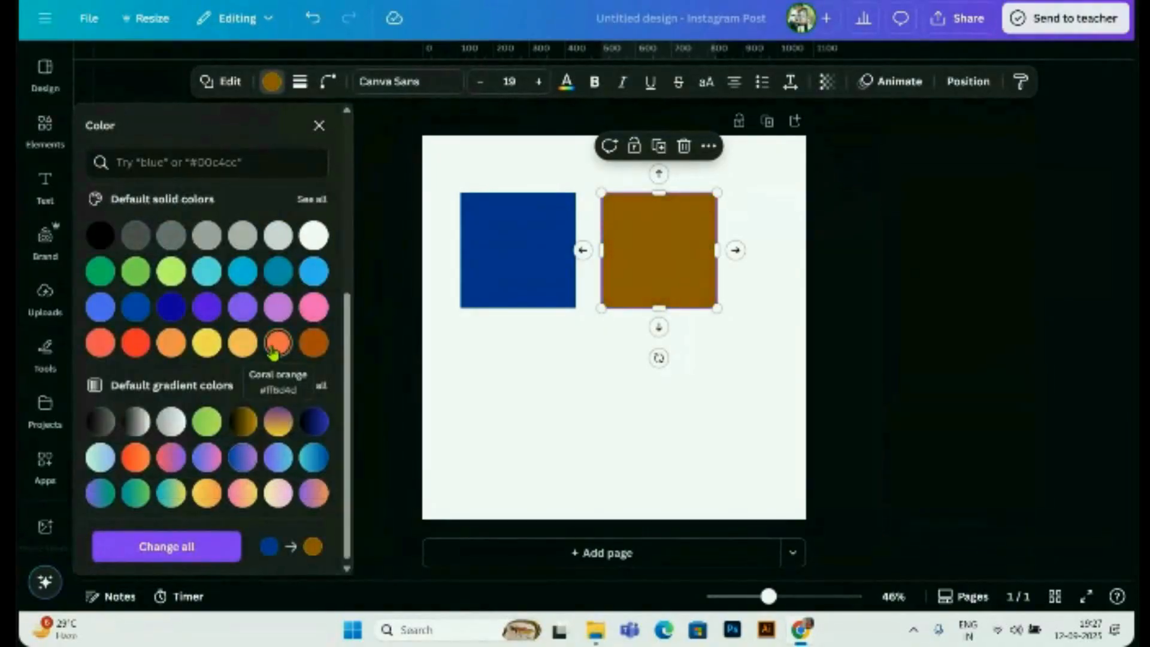
pyautogui.click(273, 351)
pyautogui.scroll(5, 158, 318)
# Step: Refine the right square's fill to a more vivid custom orange, #FF6909, and deselect it
pyautogui.click(108, 248)
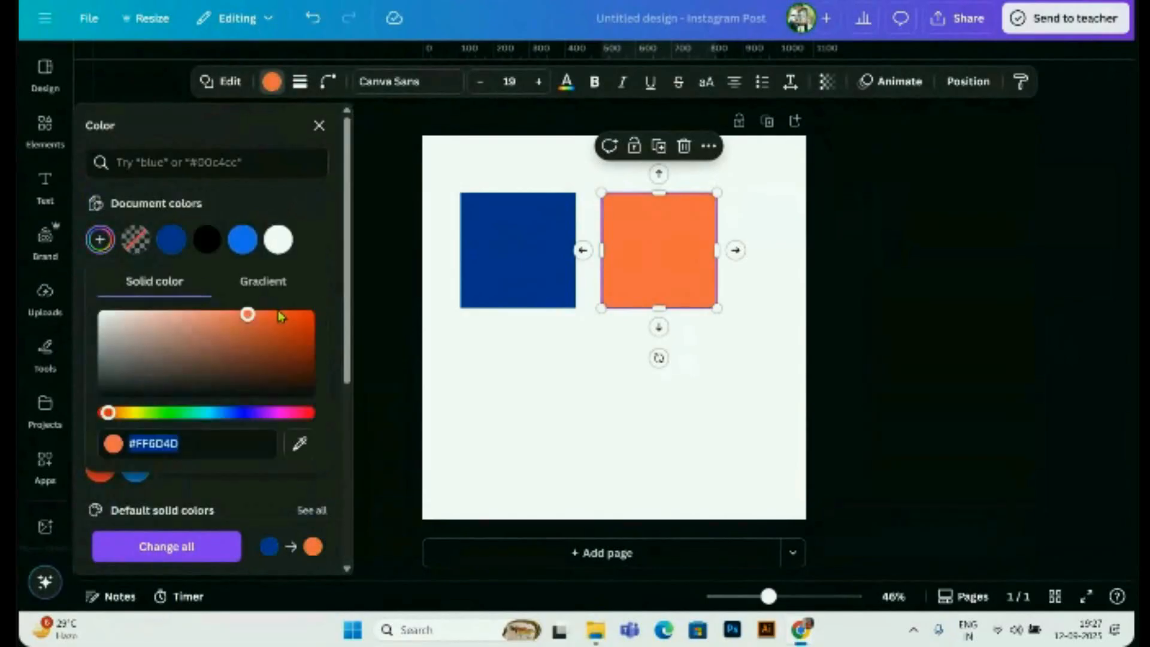
pyautogui.moveTo(111, 422); pyautogui.dragTo(119, 422)
pyautogui.click(303, 314)
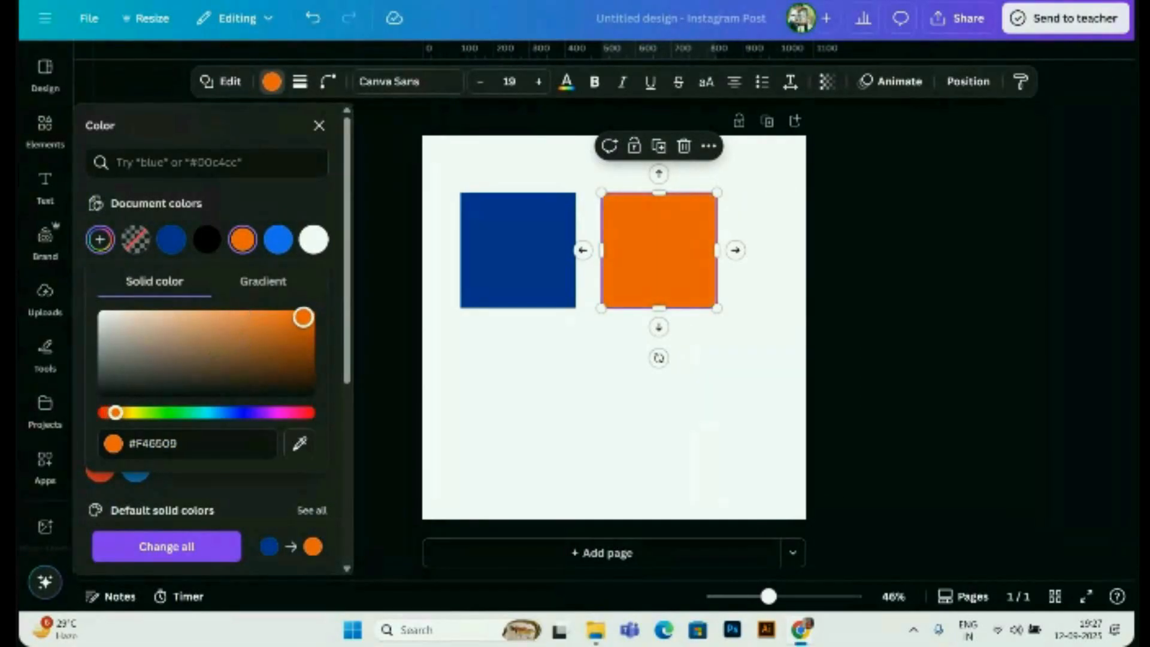
pyautogui.click(306, 318)
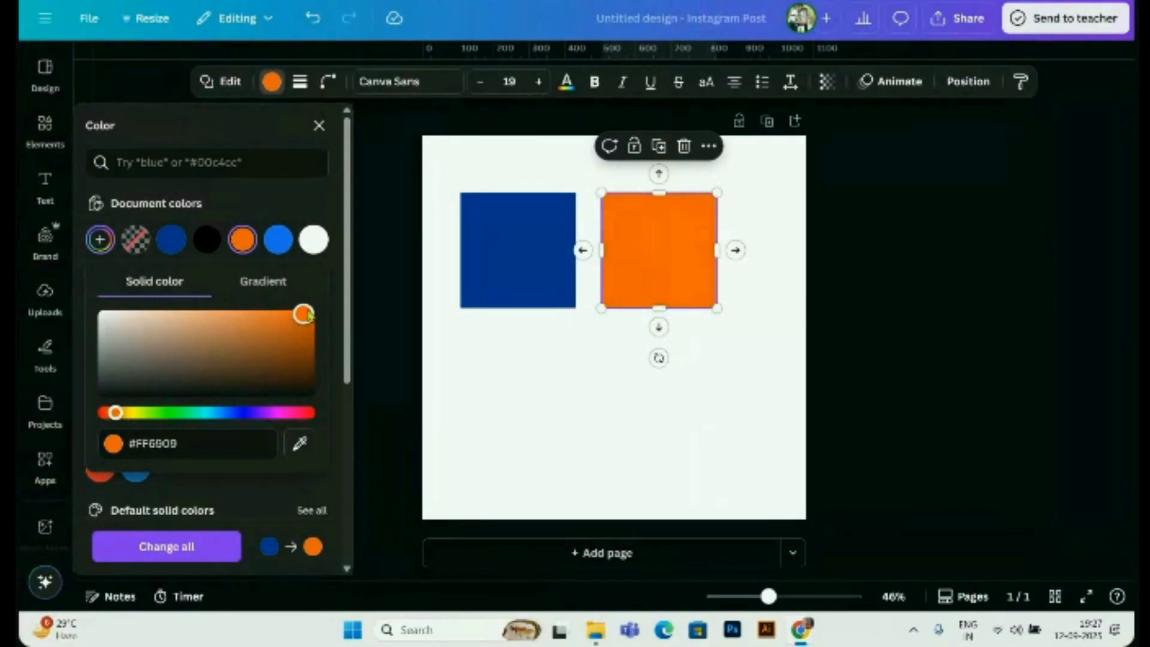
pyautogui.click(869, 372)
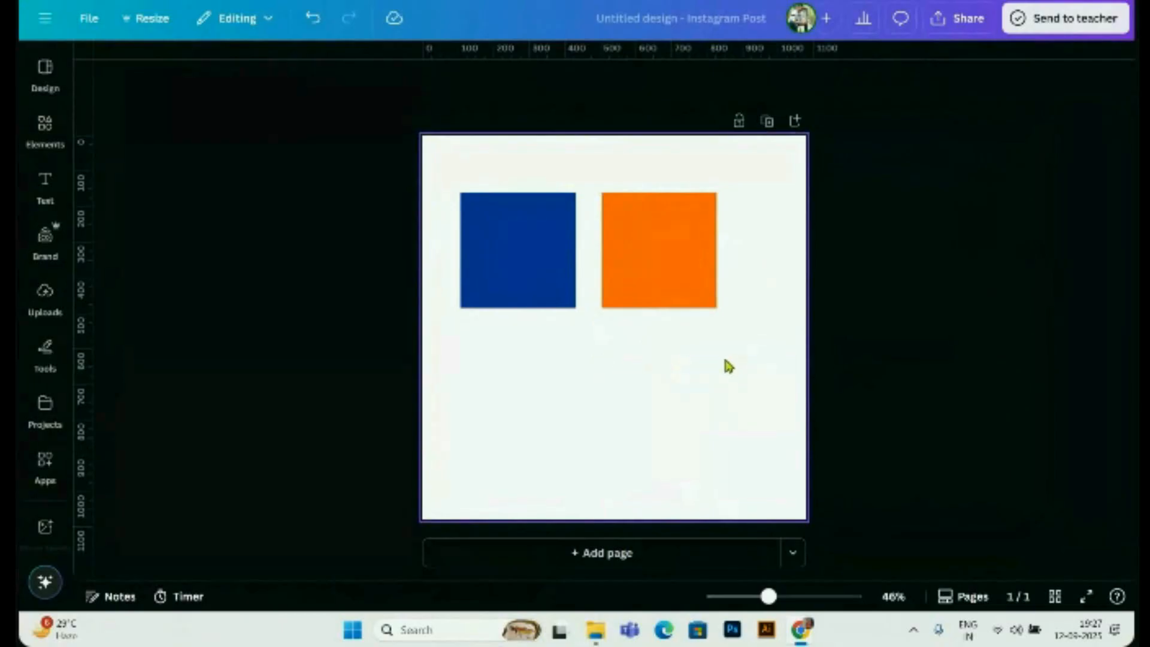
pyautogui.click(657, 285)
pyautogui.click(547, 275)
pyautogui.click(875, 363)
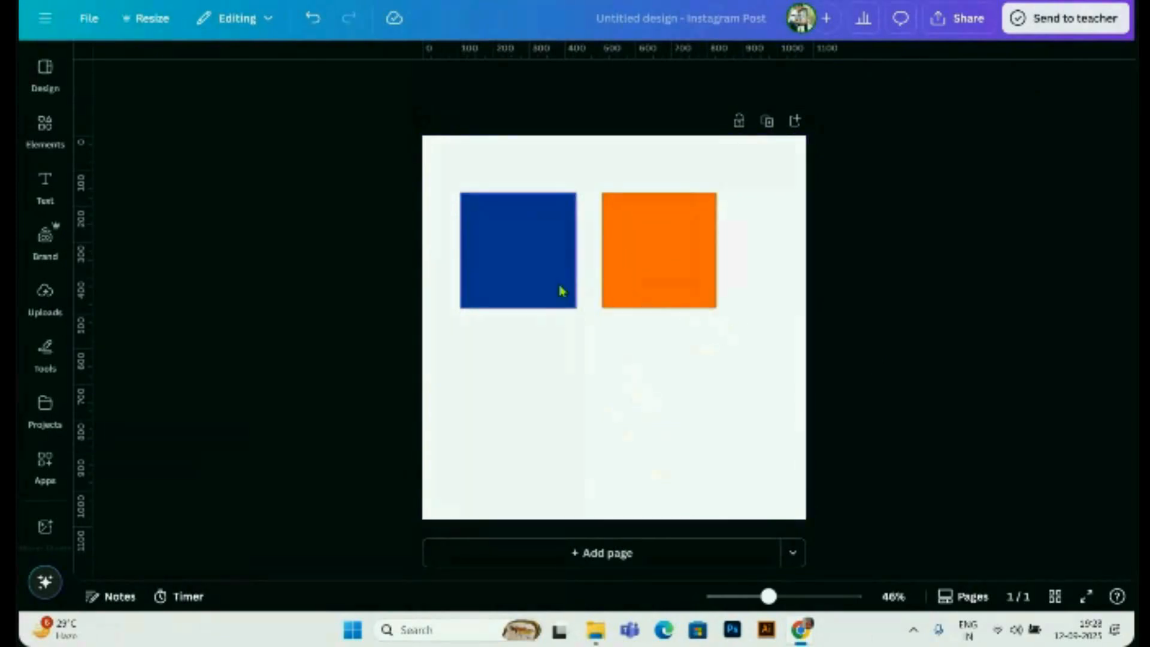
# Step: Add a second page and set its background to the dark blue from the document colors
pyautogui.click(669, 557)
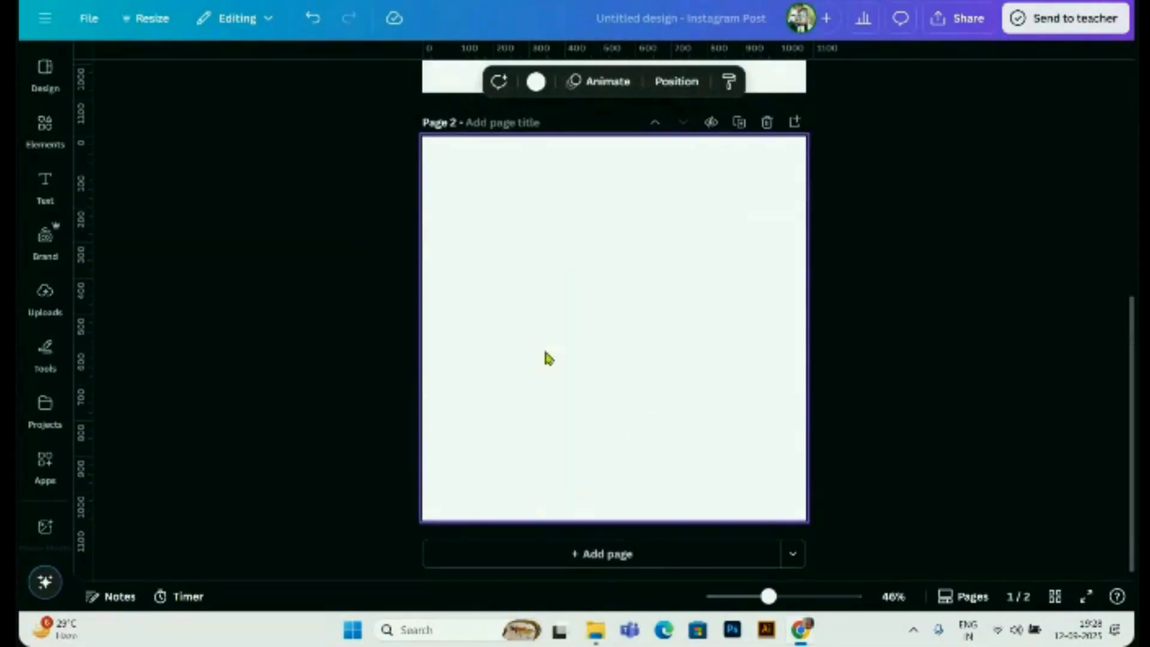
pyautogui.click(570, 250)
pyautogui.click(580, 82)
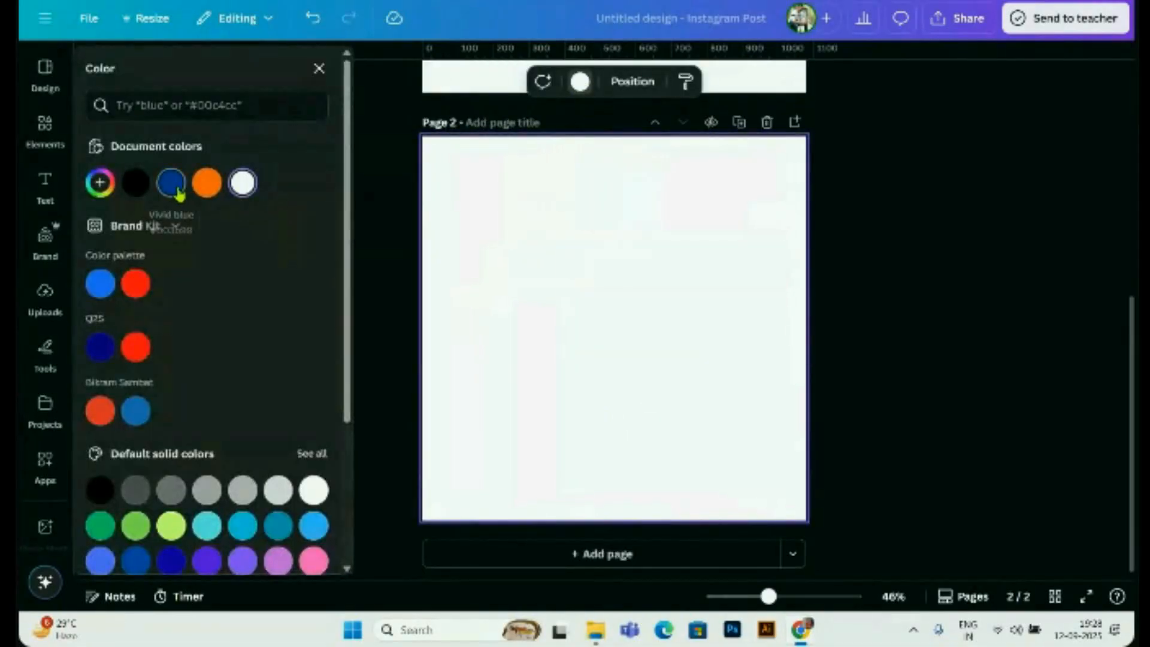
pyautogui.click(171, 182)
pyautogui.scroll(1, 723, 431)
pyautogui.scroll(5, 725, 433)
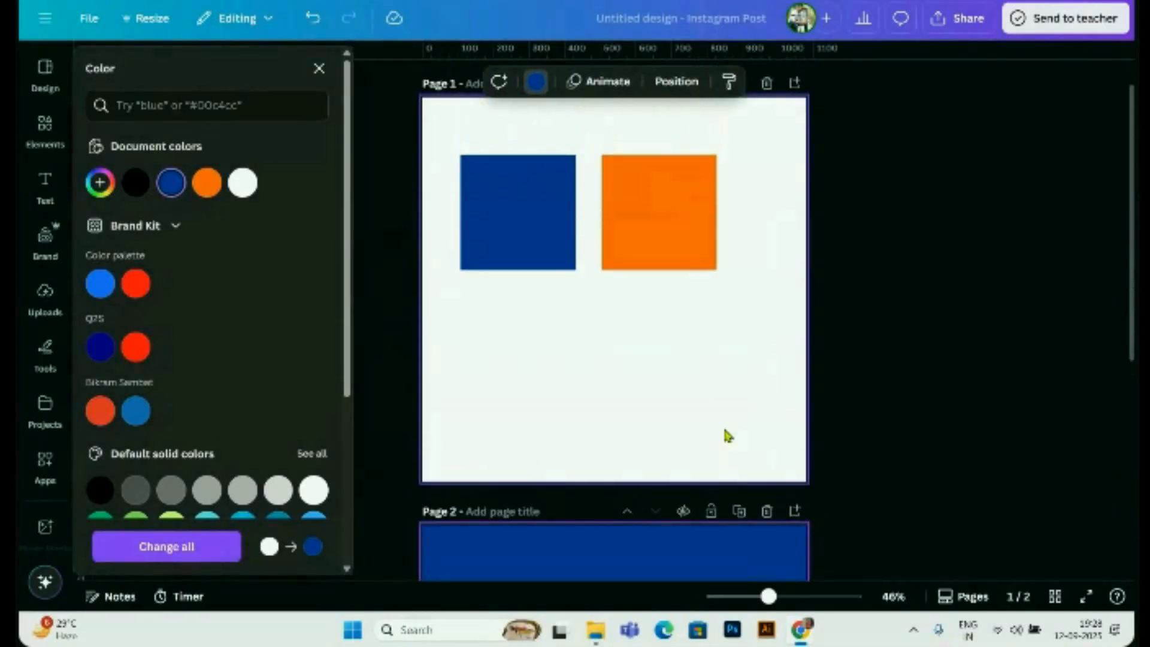
pyautogui.click(642, 224)
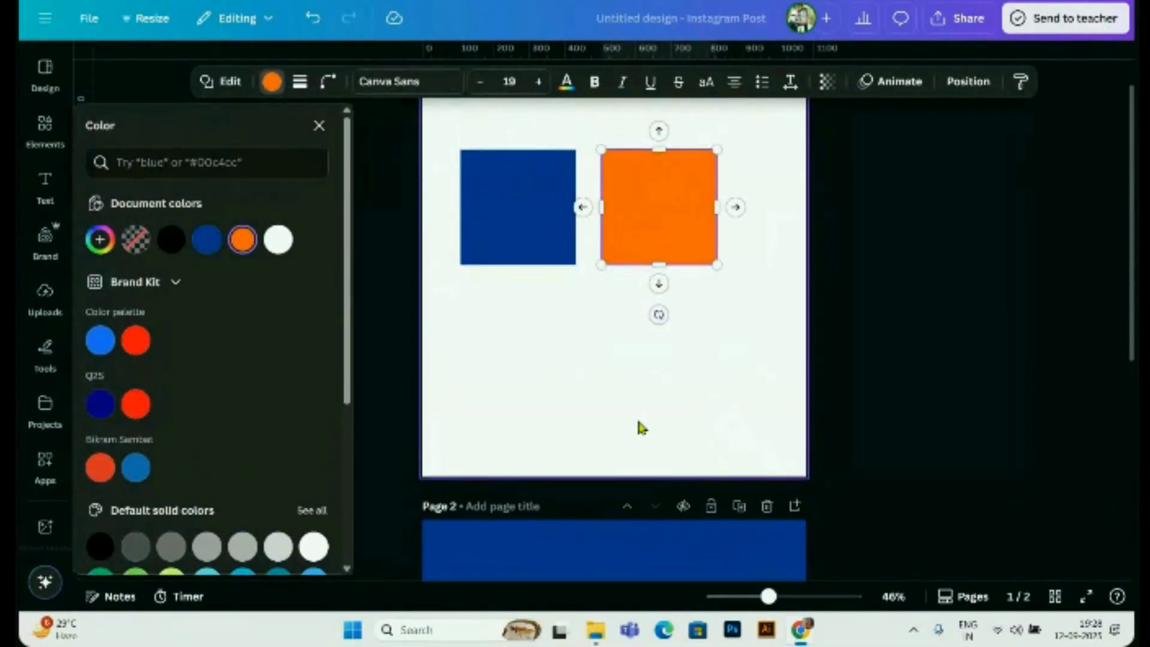
# Step: Add a default heading text to page 2 and position it in the upper part of the blue page
pyautogui.scroll(-5, 635, 419)
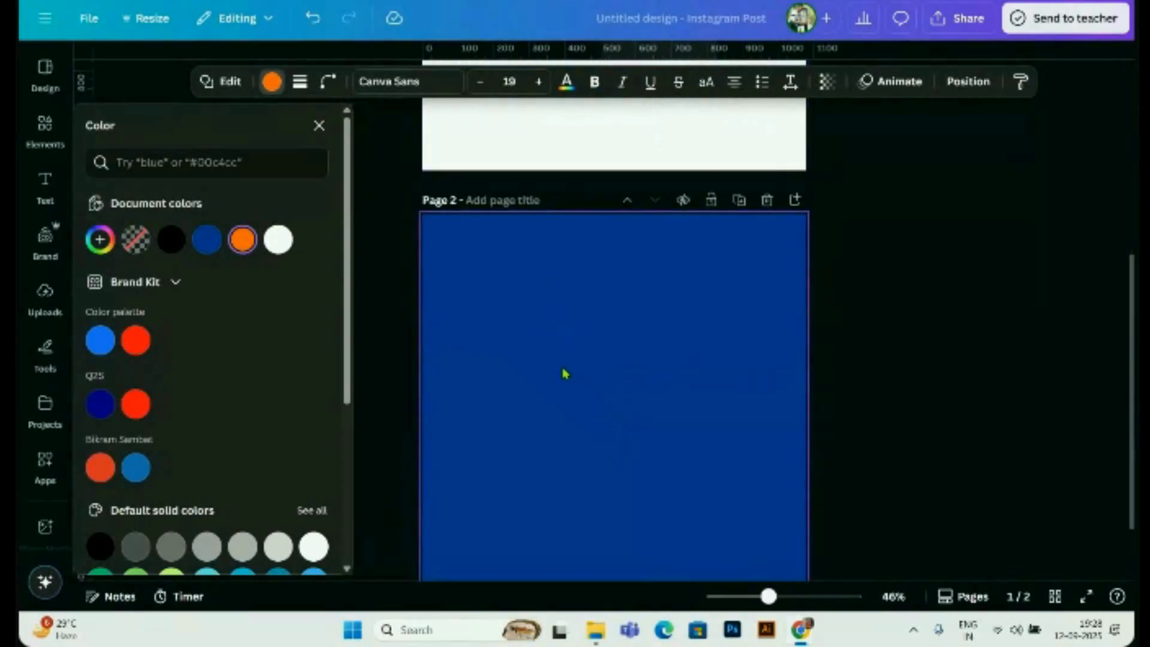
pyautogui.click(45, 186)
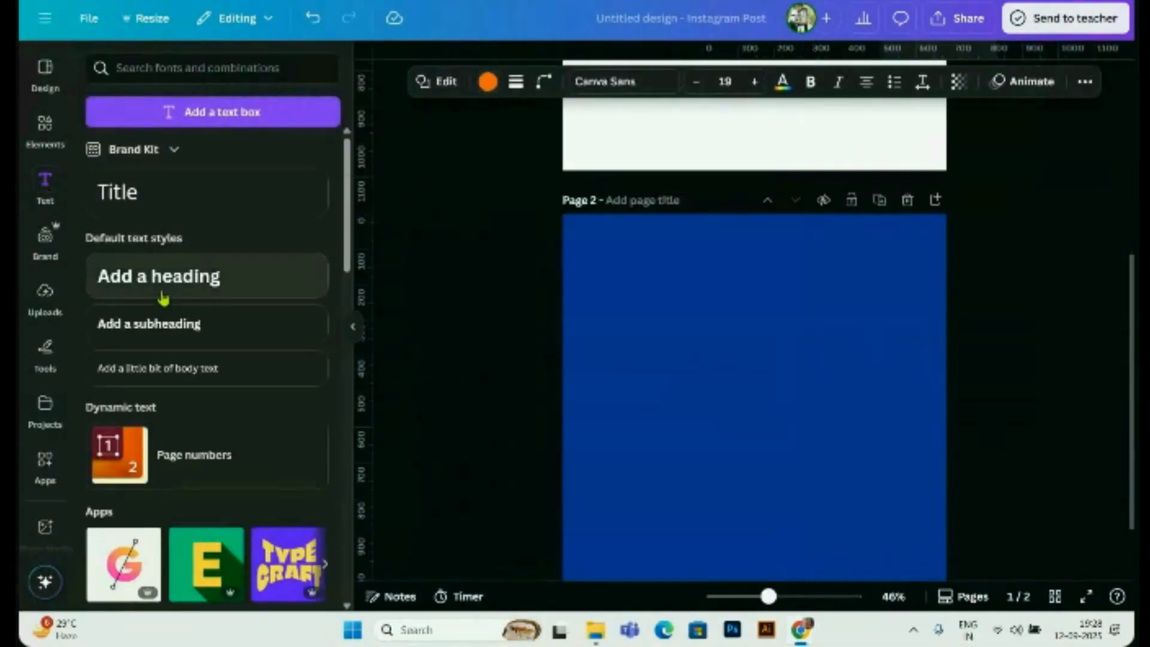
pyautogui.click(151, 292)
pyautogui.moveTo(910, 121); pyautogui.dragTo(909, 321)
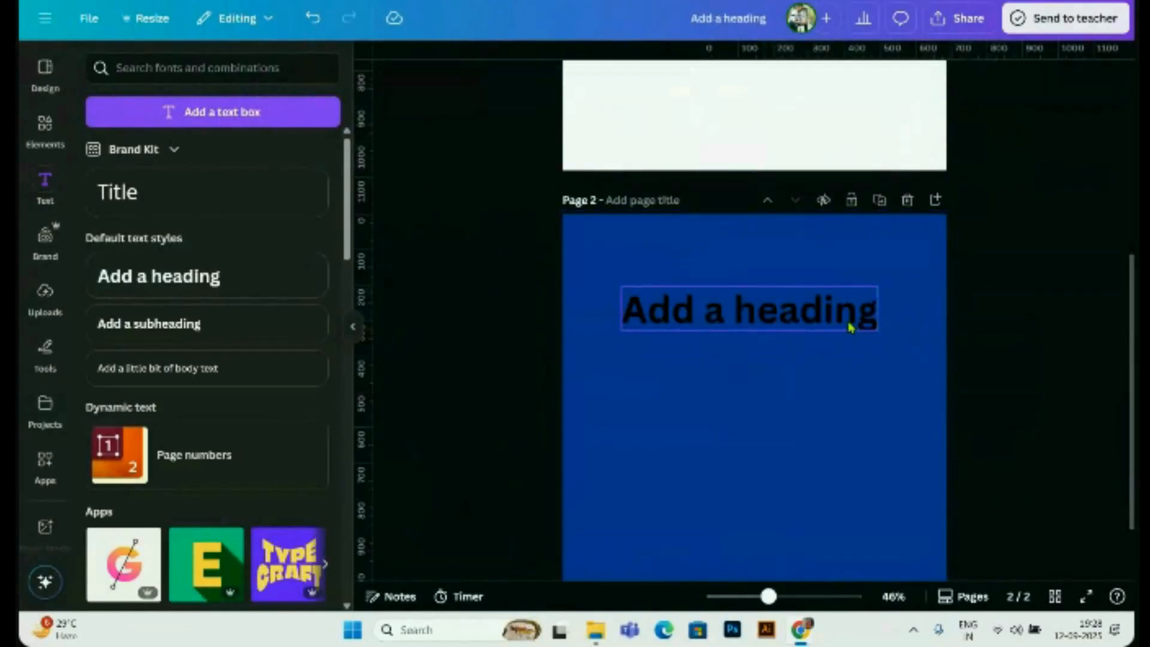
# Step: Set the heading's text color to the orange from the document colors
pyautogui.click(597, 84)
pyautogui.click(210, 179)
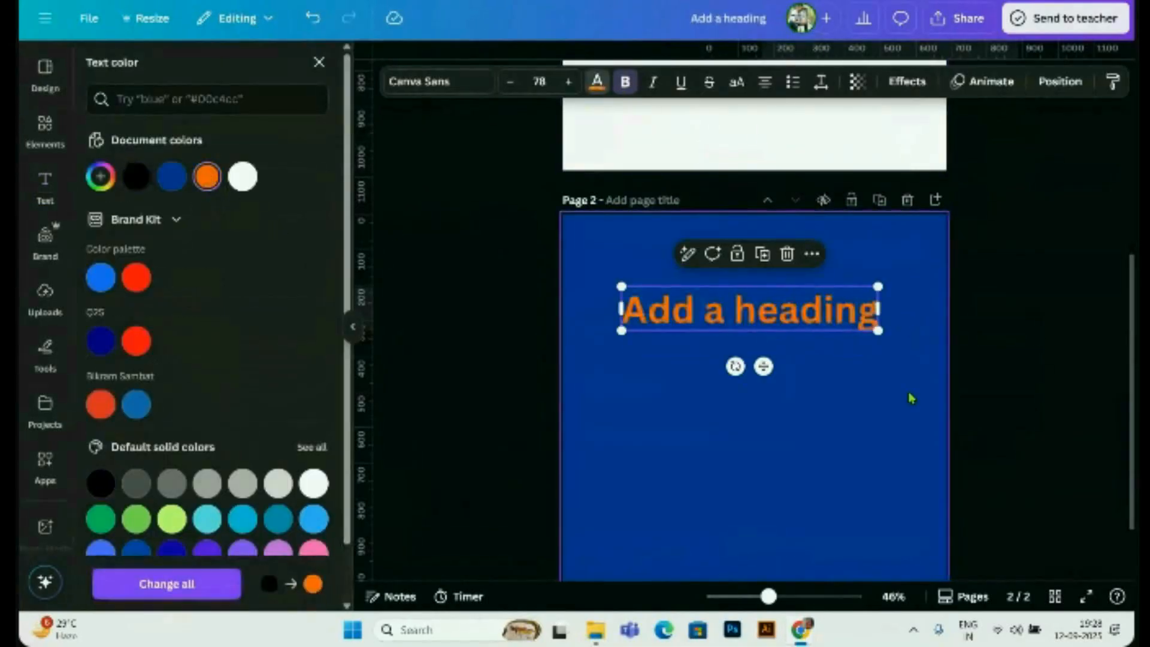
pyautogui.click(1038, 367)
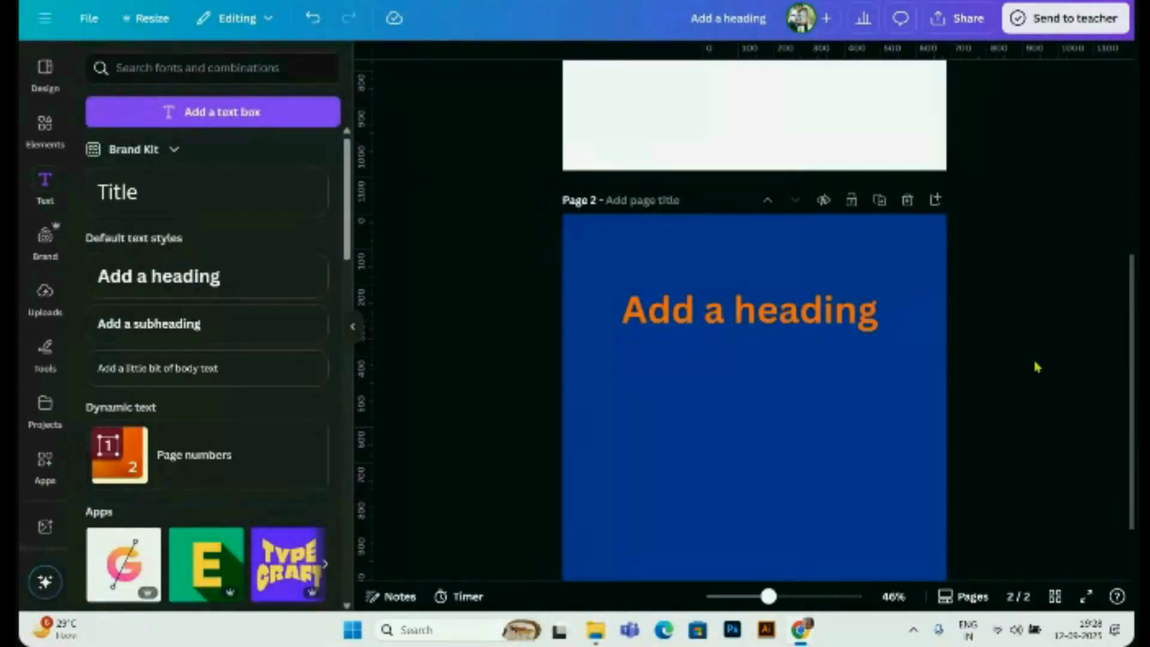
# Step: Nudge the orange heading slightly lower on page 2
pyautogui.moveTo(699, 316)
pyautogui.mouseDown()
pyautogui.moveTo(693, 340)
pyautogui.moveTo(704, 318)
pyautogui.mouseUp()
pyautogui.click(1010, 431)
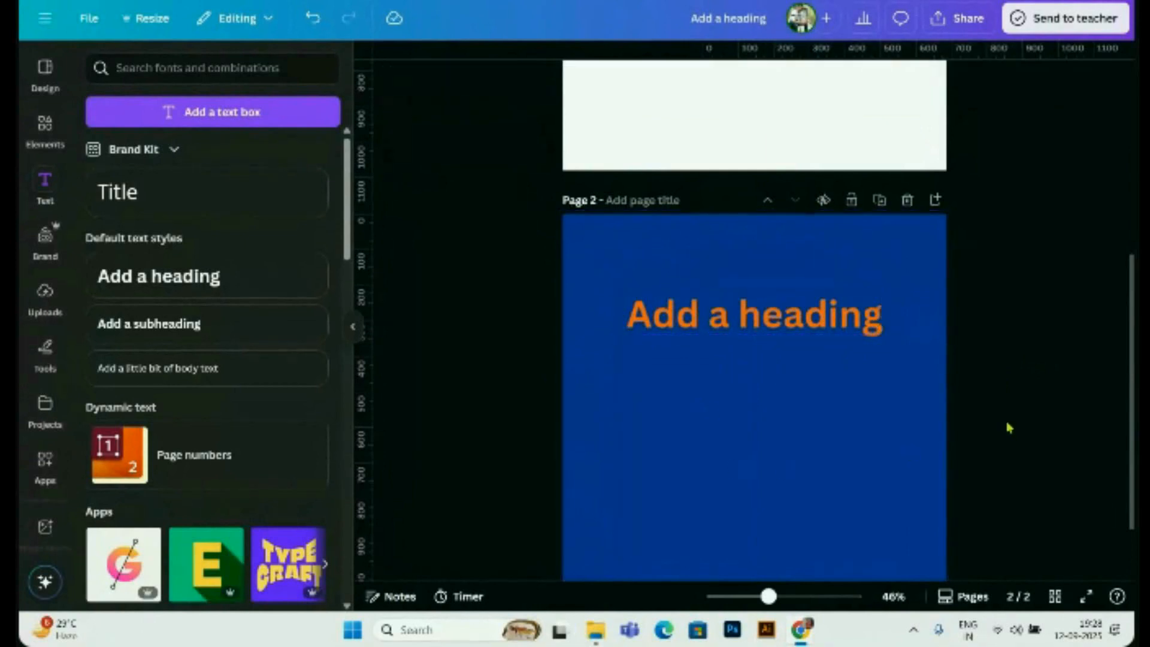
pyautogui.scroll(-1, 1010, 428)
pyautogui.scroll(1, 1009, 427)
pyautogui.moveTo(815, 333); pyautogui.dragTo(814, 347)
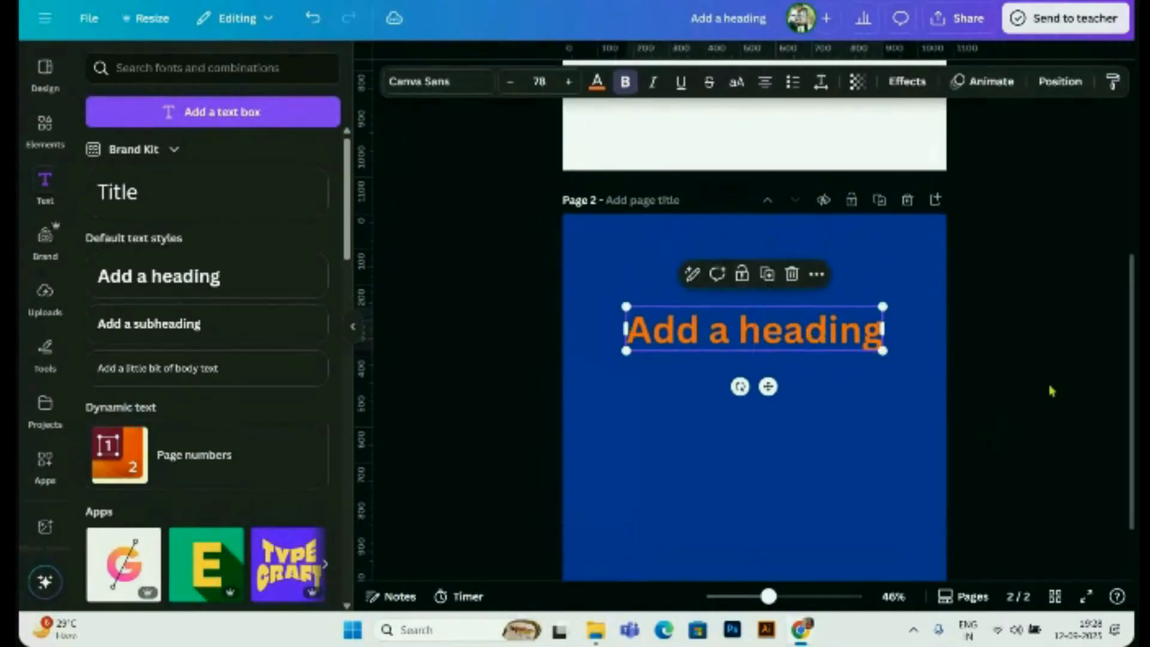
pyautogui.scroll(4, 1052, 390)
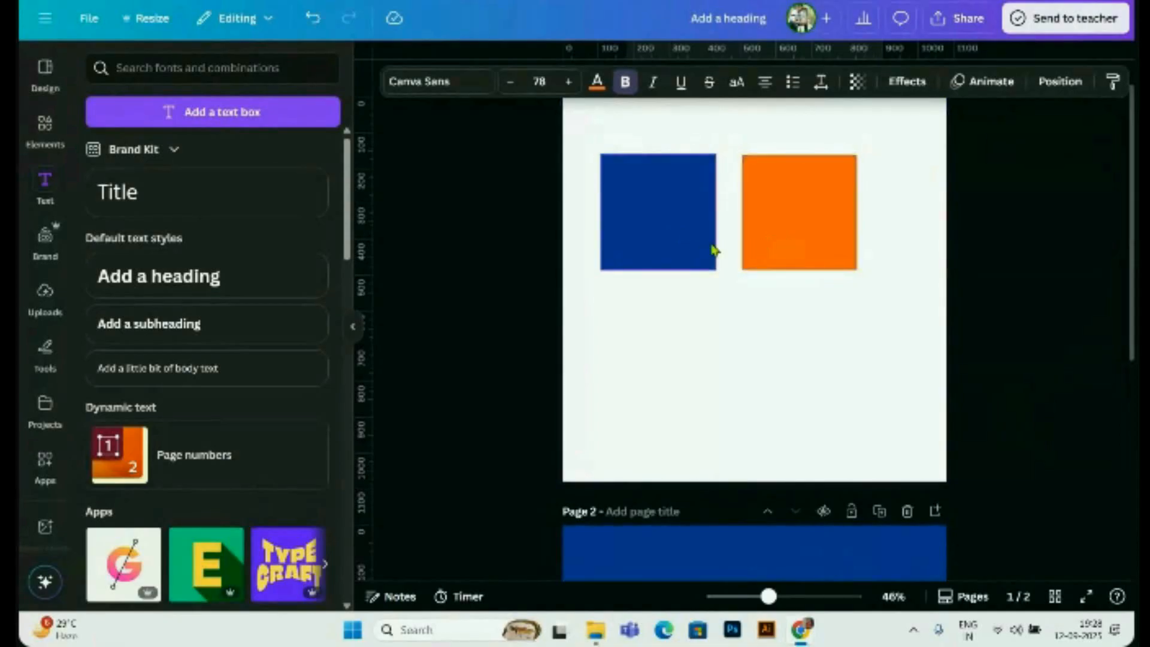
pyautogui.scroll(-4, 744, 471)
pyautogui.scroll(4, 857, 437)
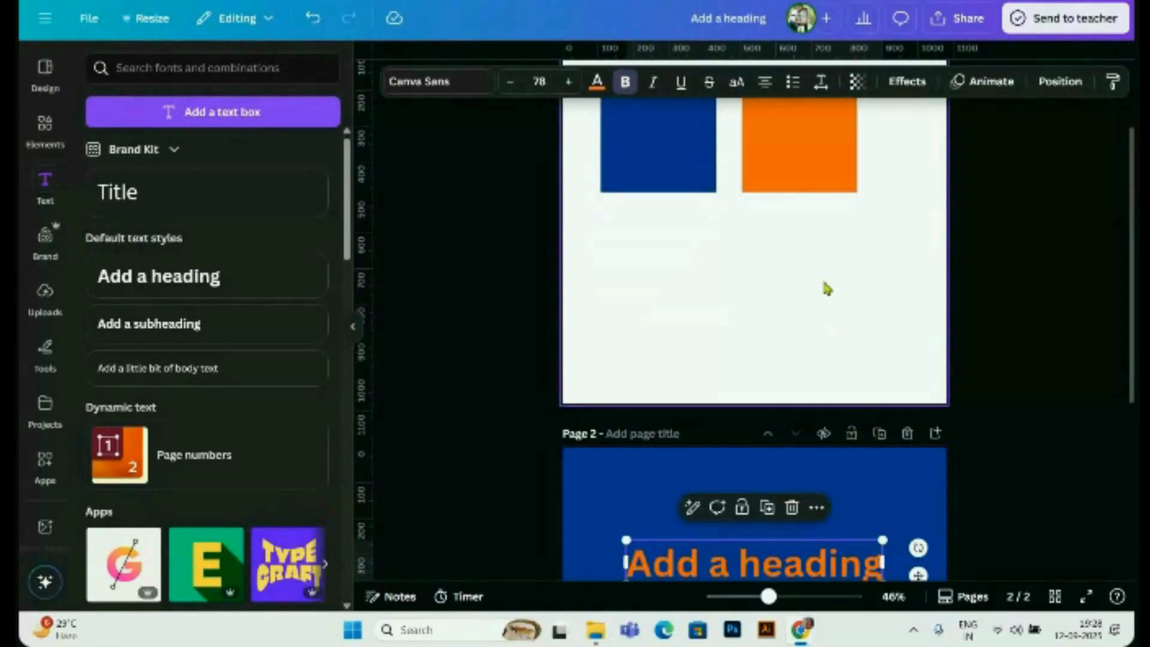
pyautogui.click(797, 168)
pyautogui.scroll(-4, 847, 380)
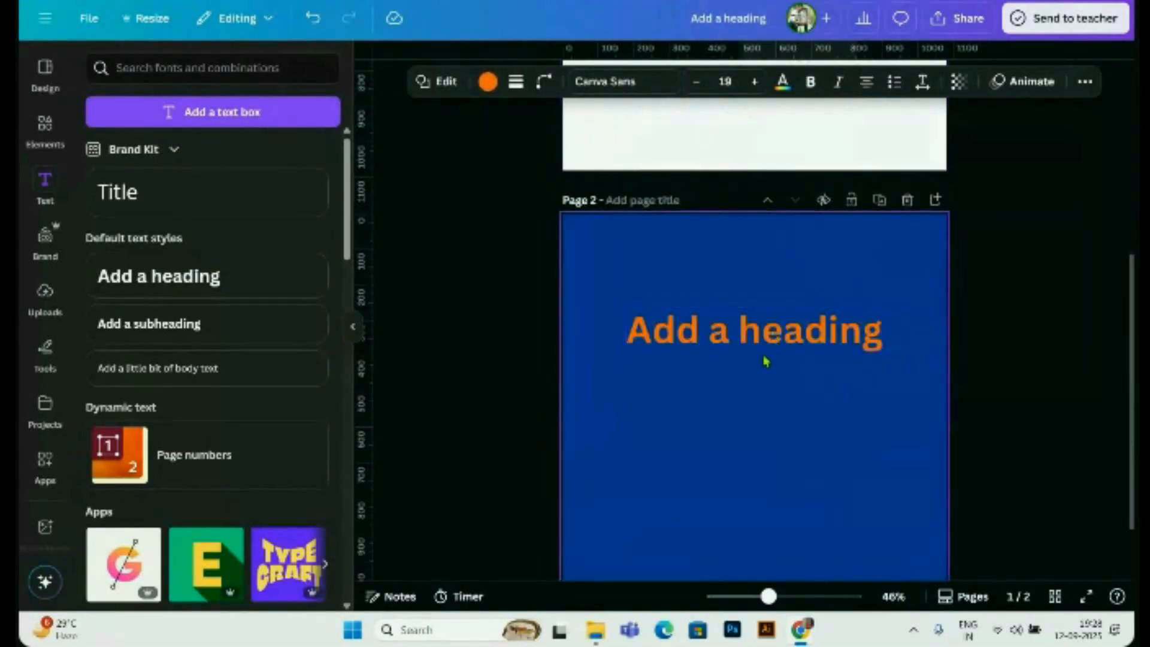
# Step: Reposition the orange heading slightly left of center in the upper part of page 2
pyautogui.click(764, 336)
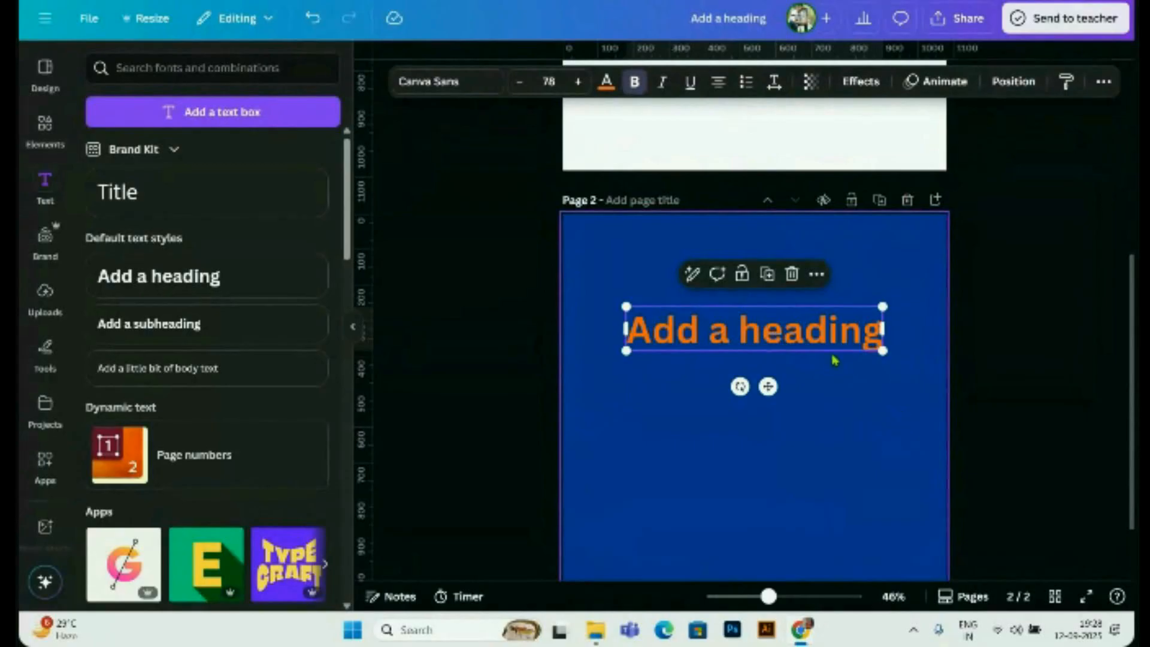
pyautogui.moveTo(767, 386); pyautogui.dragTo(768, 407)
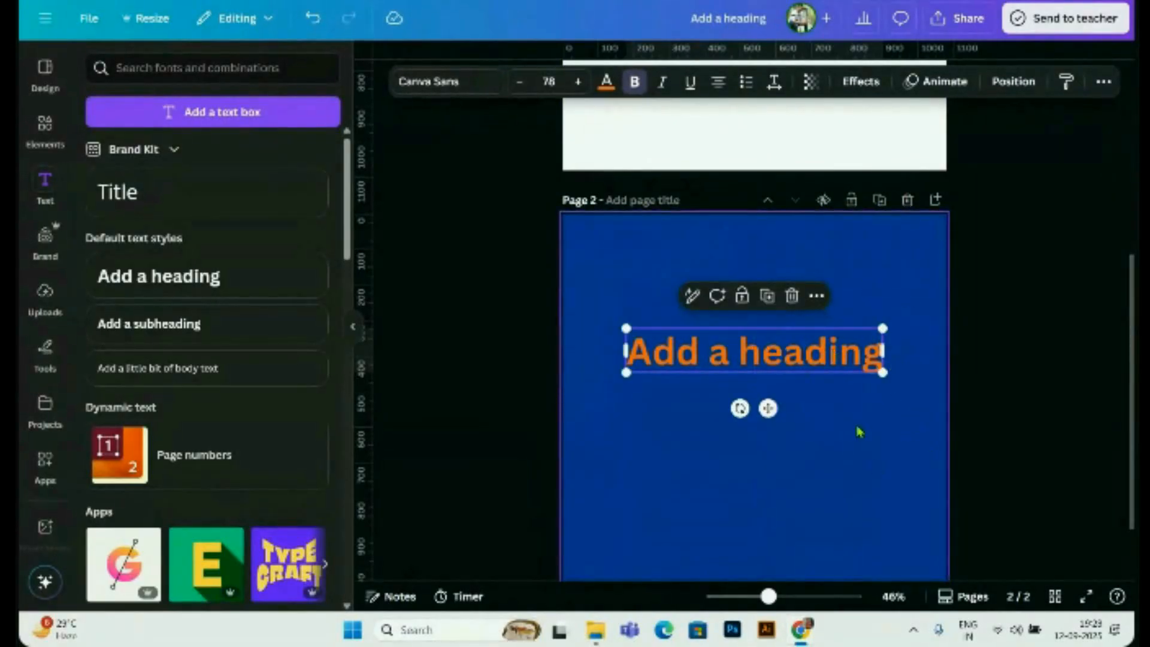
pyautogui.click(819, 252)
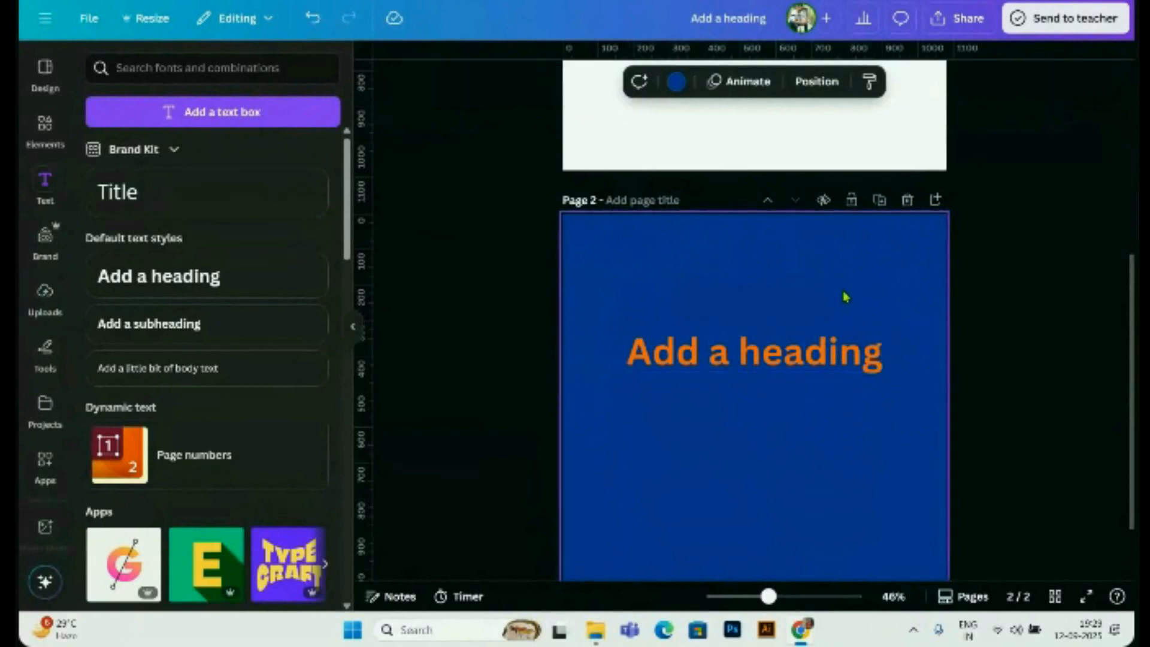
pyautogui.click(857, 365)
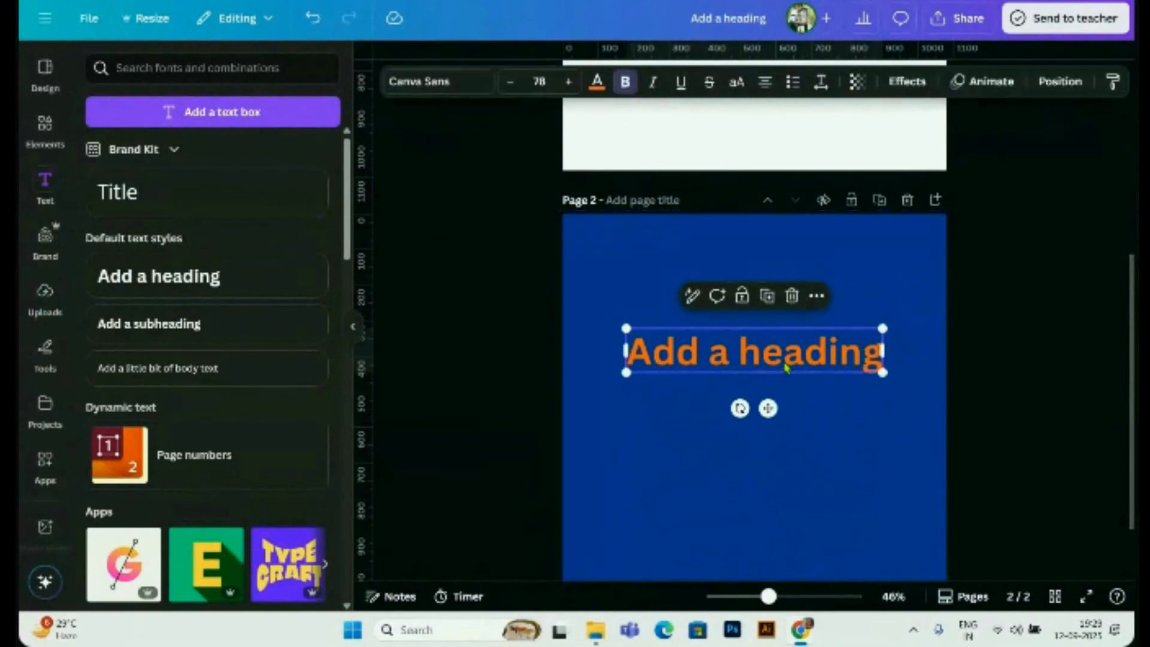
pyautogui.moveTo(768, 408); pyautogui.dragTo(746, 392)
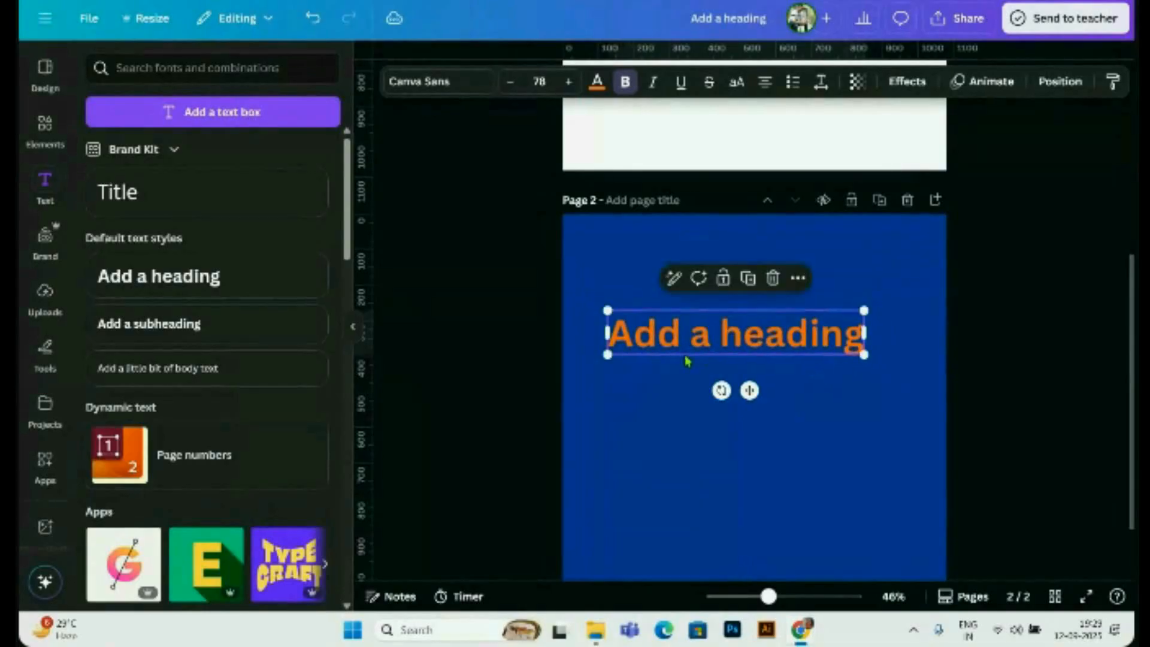
pyautogui.click(1023, 369)
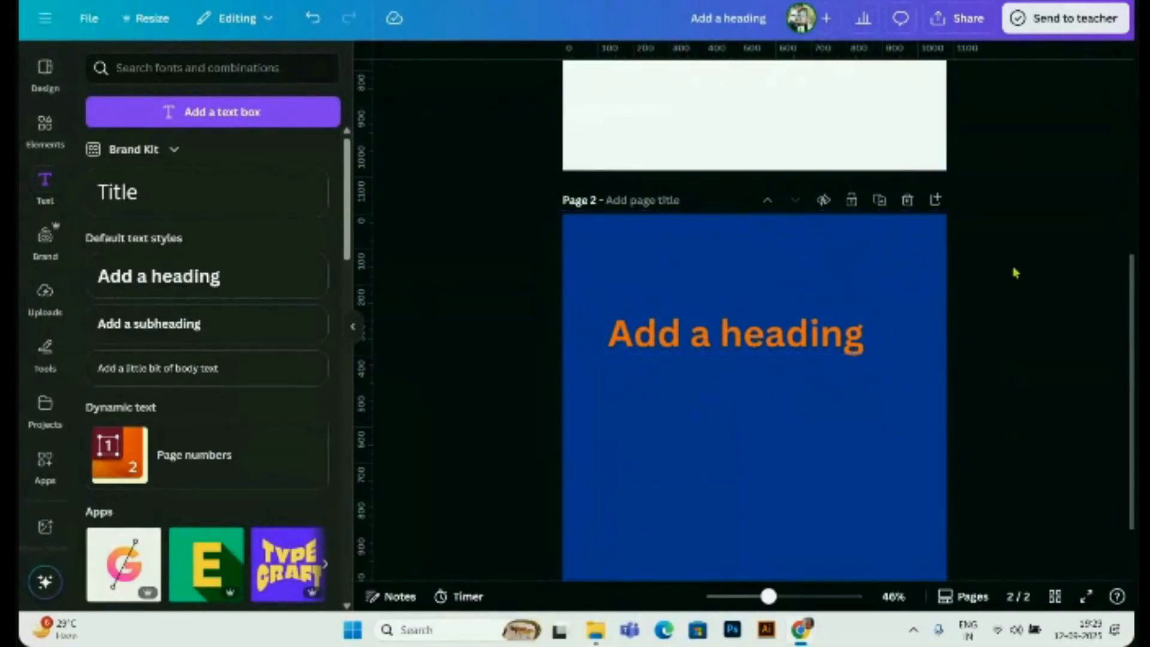
# Step: Add a third page after page 2 and set its background to white from the document colors
pyautogui.click(938, 202)
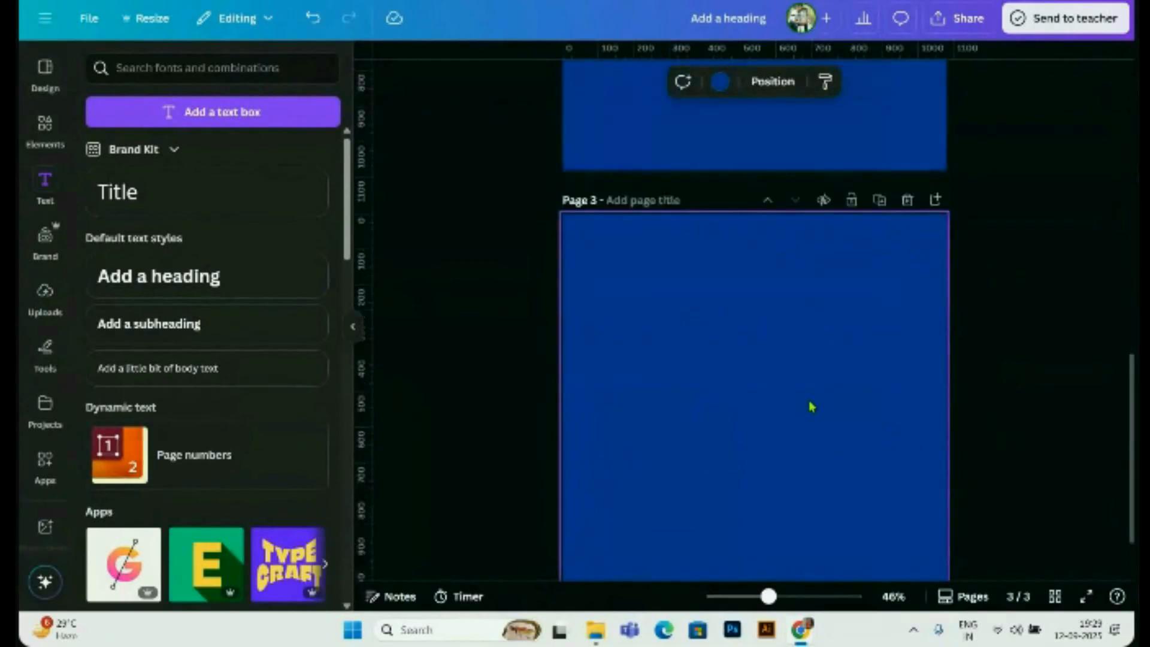
pyautogui.click(720, 84)
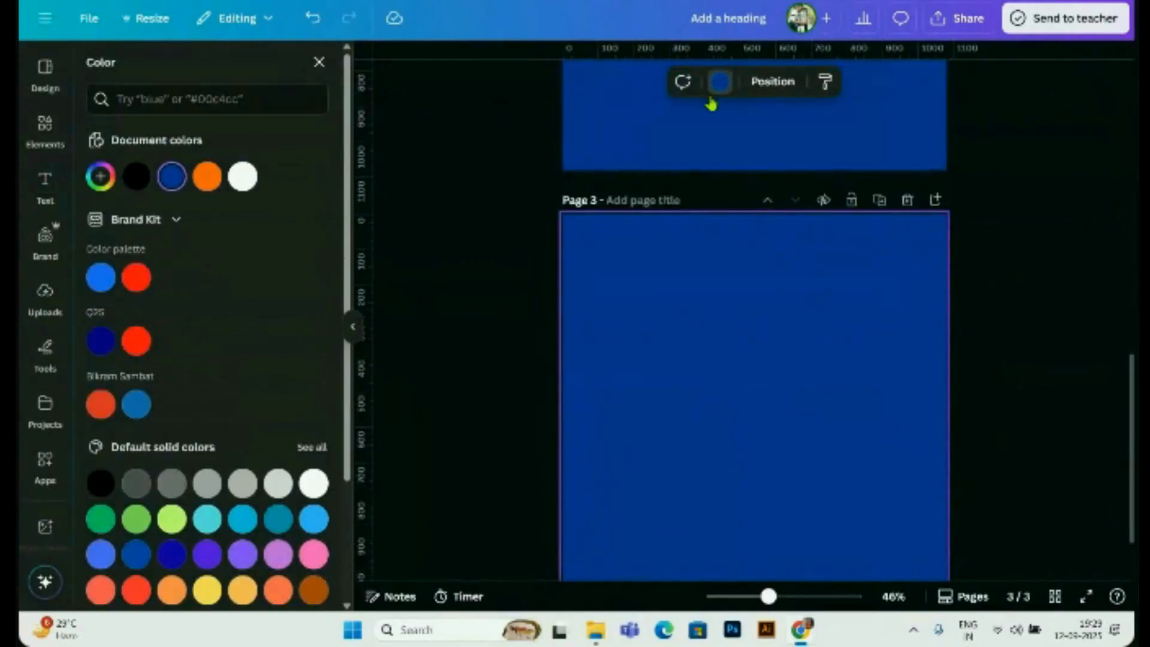
pyautogui.click(242, 177)
pyautogui.scroll(-2, 963, 367)
pyautogui.click(1024, 361)
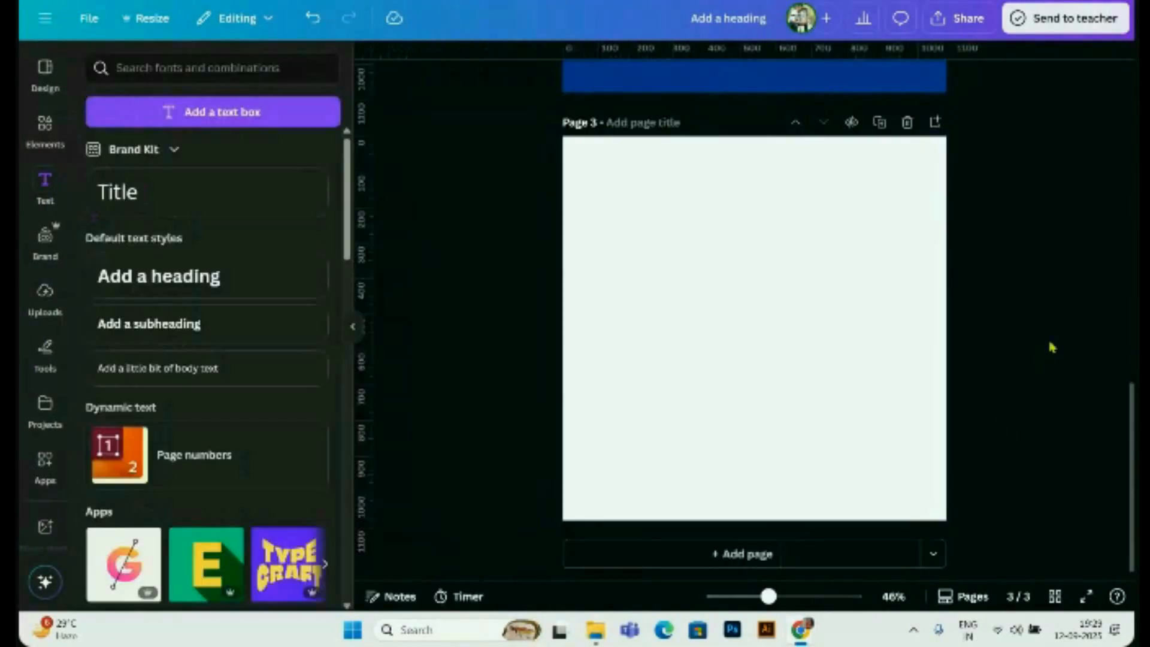
# Step: Duplicate the orange heading on page 2 and move the copy to the upper part of the white third page
pyautogui.scroll(5, 733, 293)
pyautogui.click(736, 296)
pyautogui.hotkey('ctrl', 'd')
pyautogui.moveTo(748, 303); pyautogui.dragTo(759, 468)
pyautogui.scroll(-4, 781, 467)
pyautogui.scroll(-4, 763, 472)
pyautogui.moveTo(780, 237); pyautogui.dragTo(745, 231)
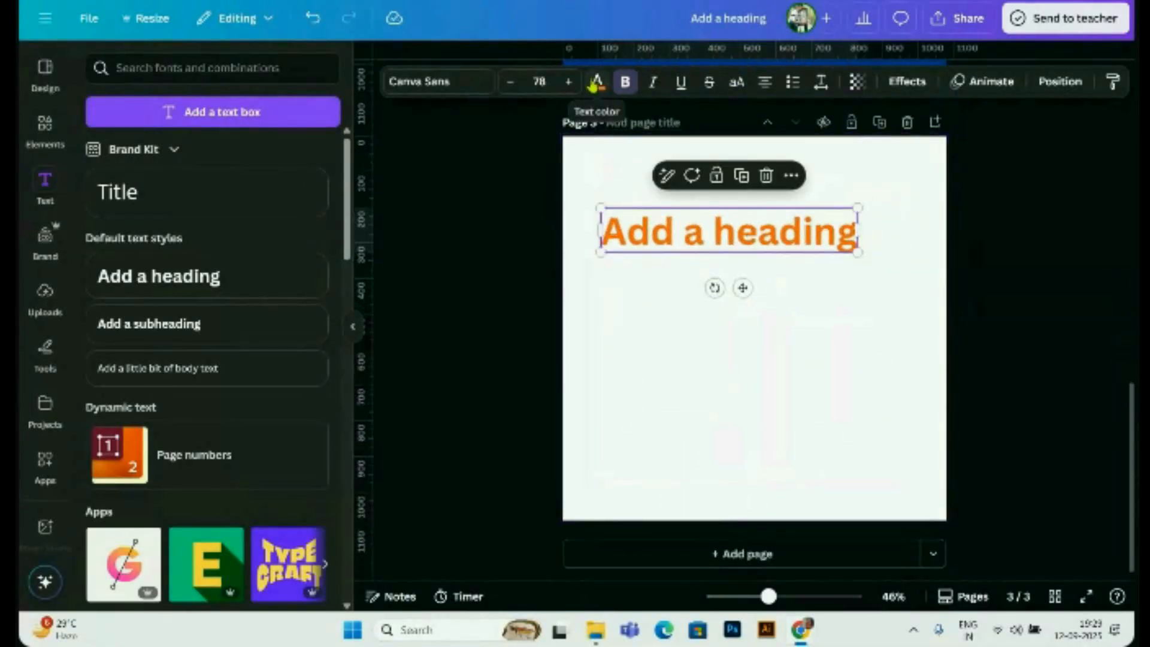
# Step: Set the font of the heading on page 3 to Poppins Bold
pyautogui.click(445, 92)
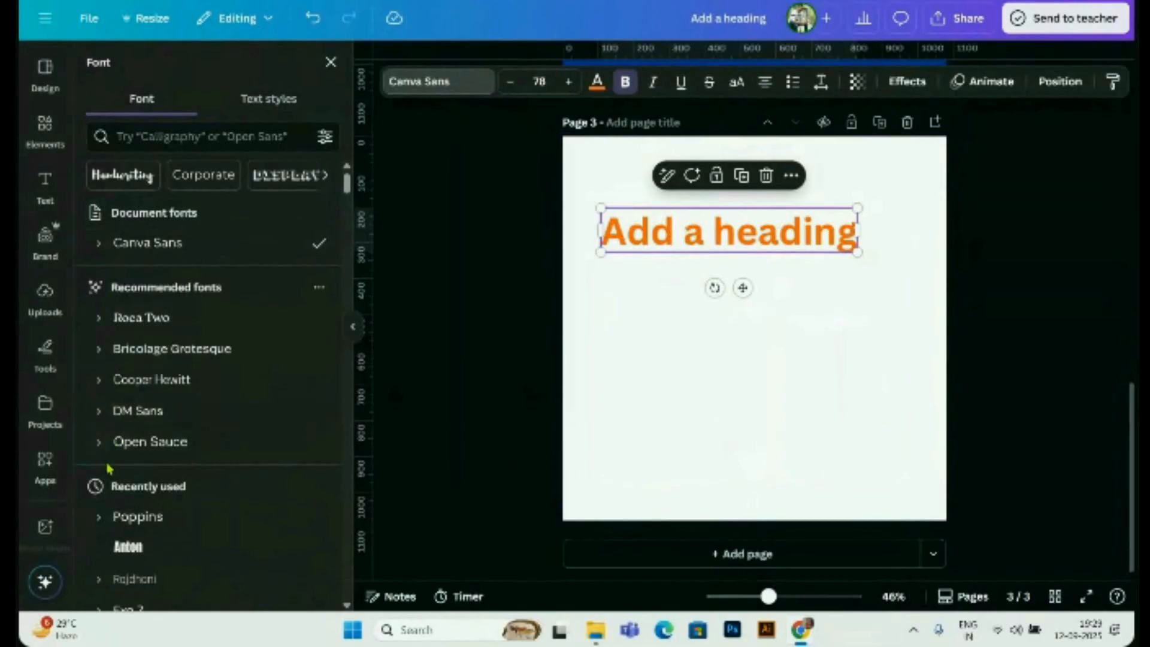
pyautogui.click(100, 528)
pyautogui.scroll(-5, 198, 473)
pyautogui.click(150, 432)
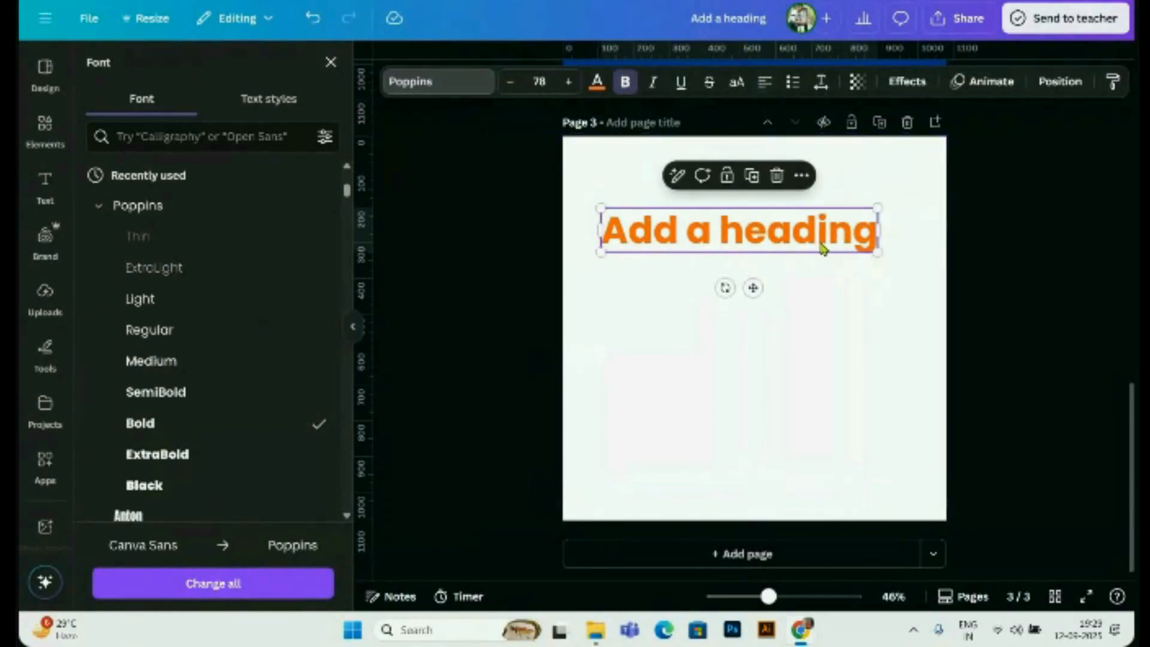
# Step: Duplicate the orange heading on page 3, place the copy directly beneath it, and shrink it to font size 52.7
pyautogui.click(752, 176)
pyautogui.moveTo(770, 313); pyautogui.dragTo(769, 282)
pyautogui.moveTo(876, 310); pyautogui.dragTo(786, 304)
# Step: Change the text of the smaller copy on page 3 to "Add a Sub-heading"
pyautogui.doubleClick(675, 283)
pyautogui.click(684, 285)
pyautogui.write('Sub-heading')
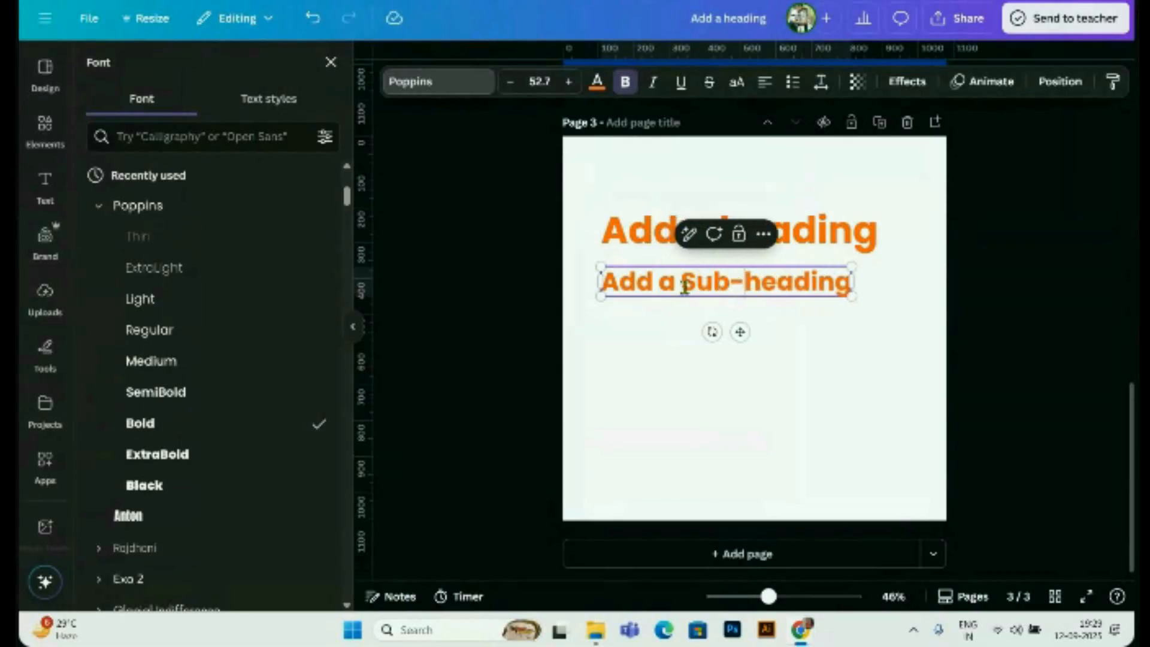
pyautogui.click(806, 432)
# Step: Set the sub-heading's font to Poppins Medium and shift it slightly down from the heading
pyautogui.click(781, 286)
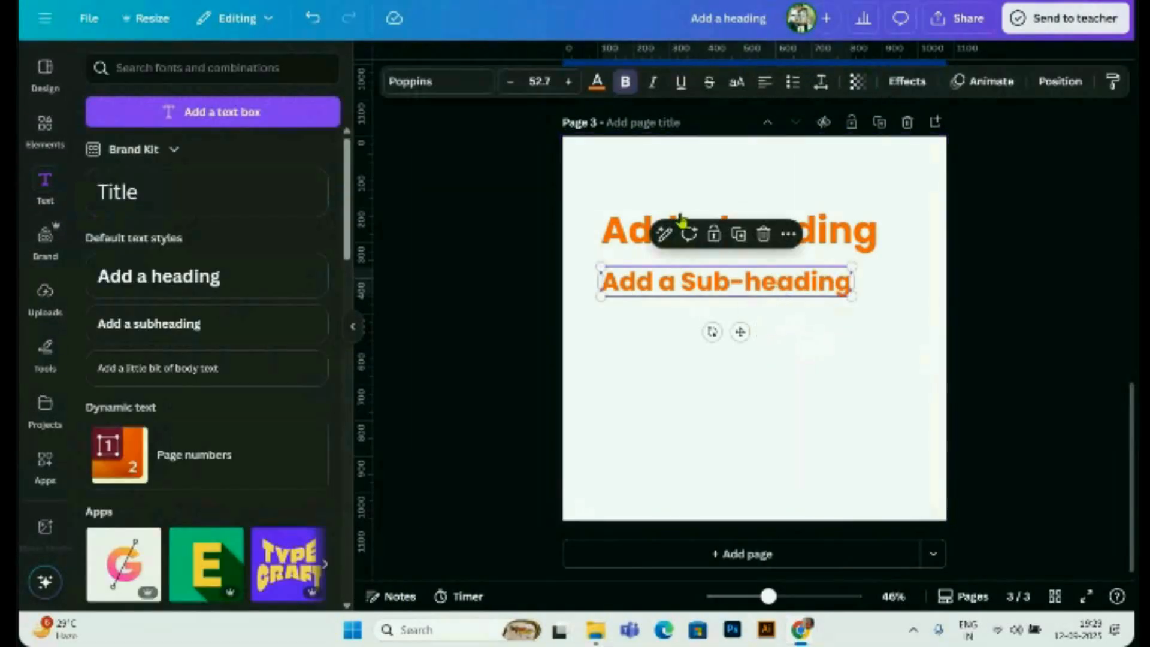
pyautogui.click(474, 83)
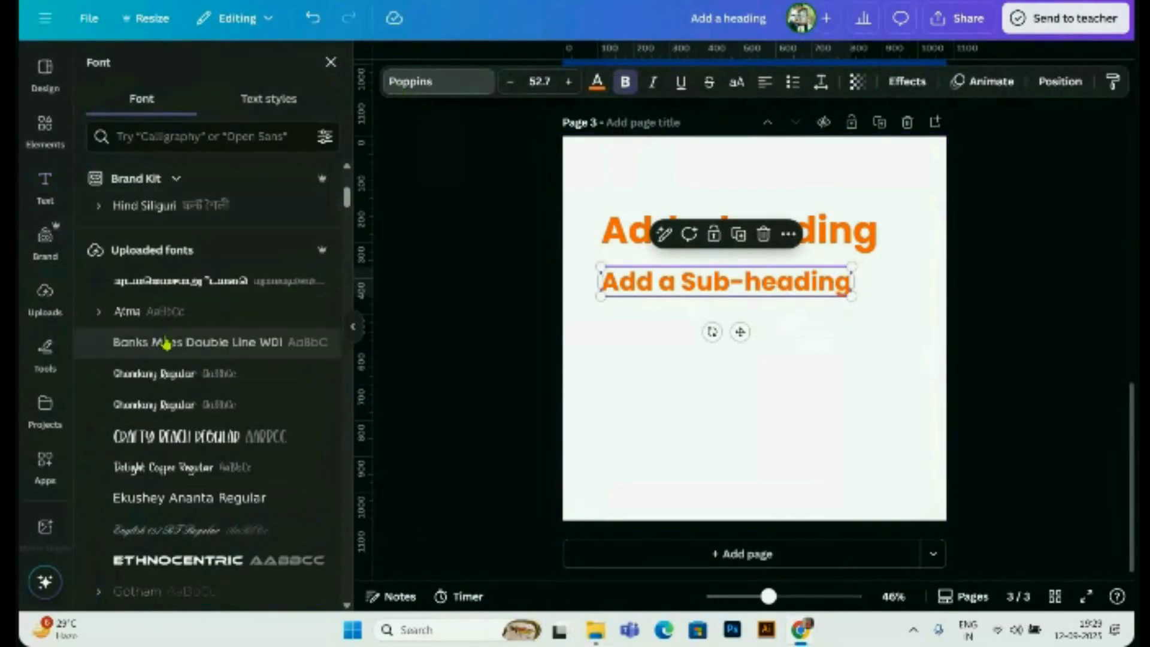
pyautogui.click(143, 273)
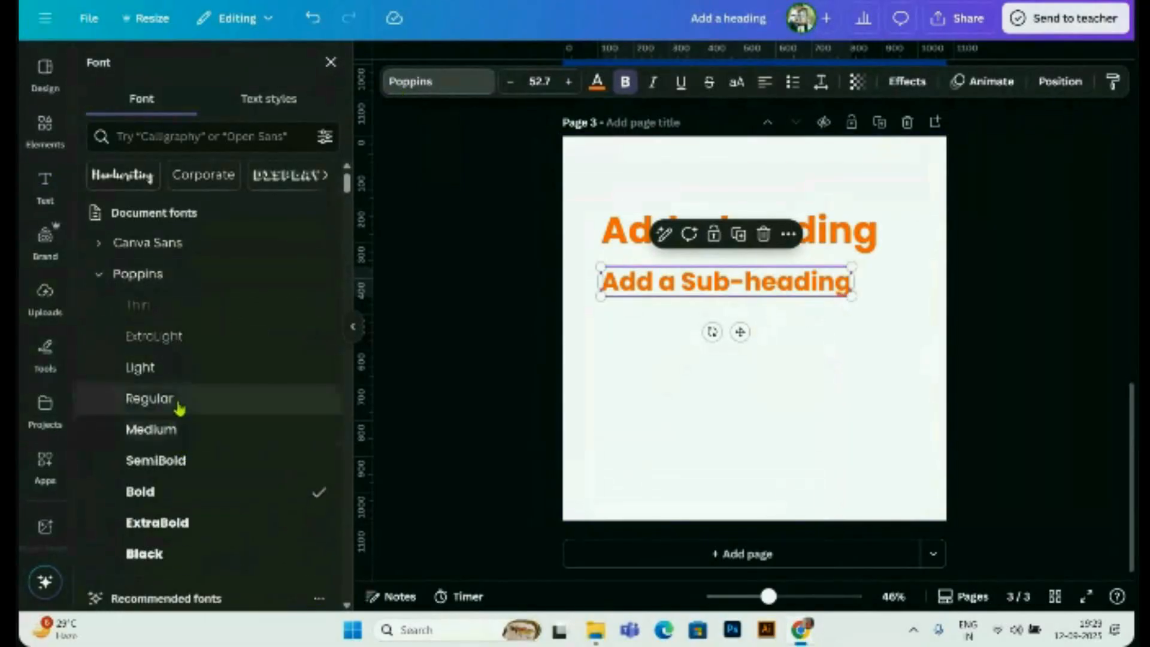
pyautogui.click(173, 429)
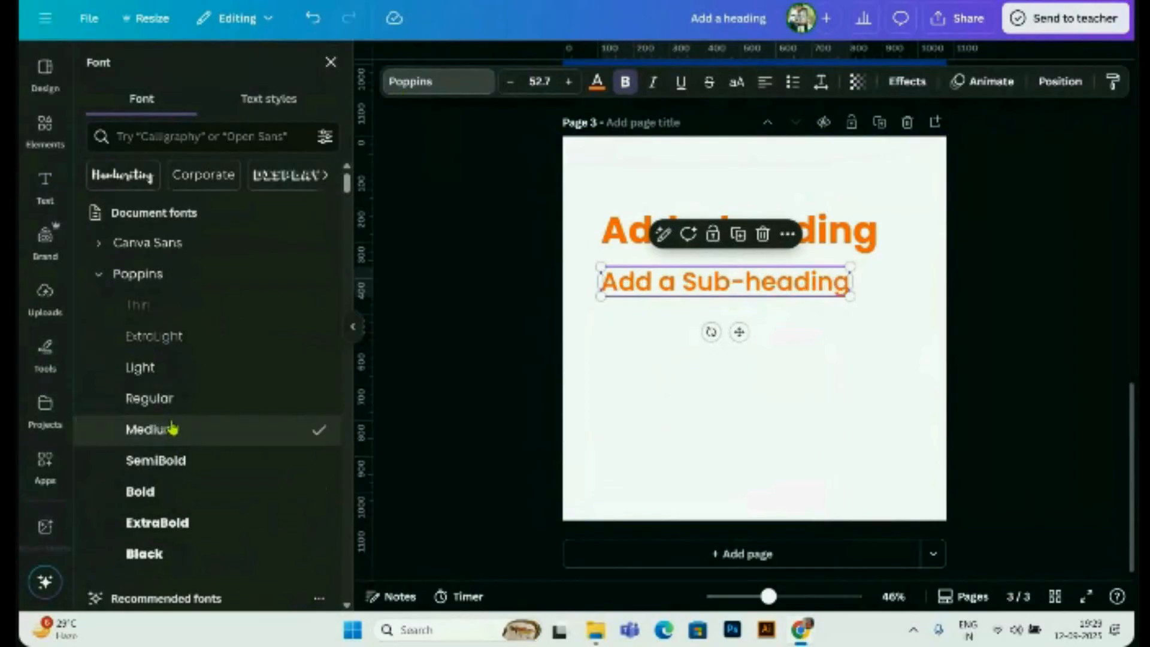
pyautogui.click(848, 397)
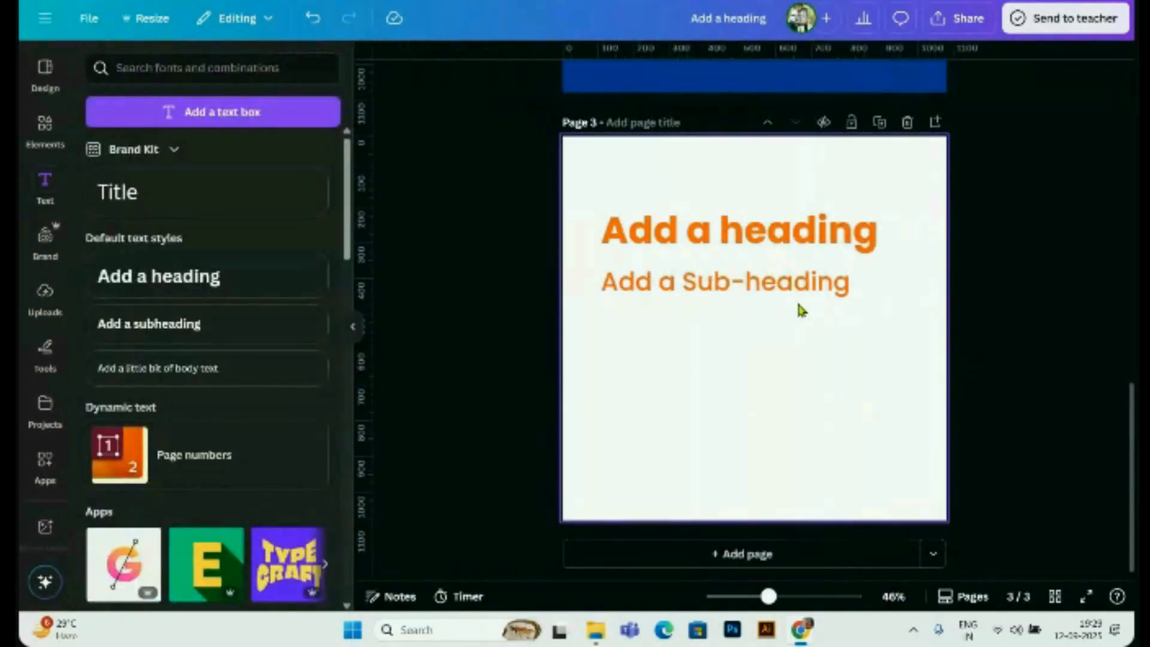
pyautogui.click(777, 294)
pyautogui.click(895, 365)
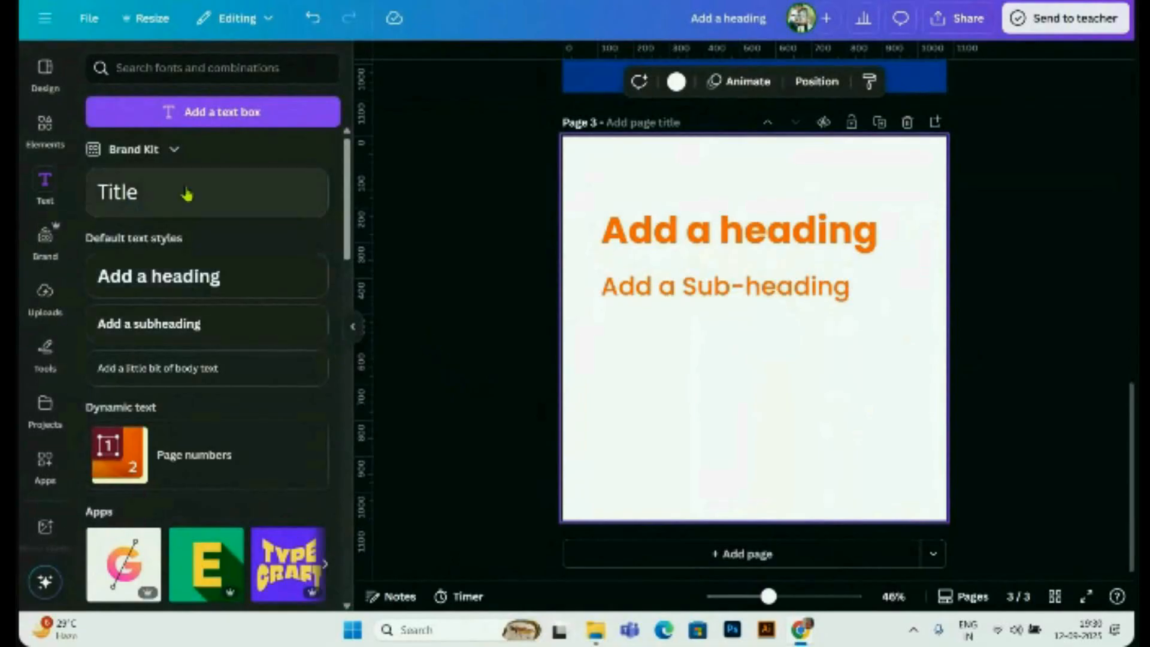
# Step: Copy the blue square from page 1 onto page 3, left-aligned below the sub-heading
pyautogui.scroll(5, 749, 218)
pyautogui.scroll(8, 778, 276)
pyautogui.click(677, 247)
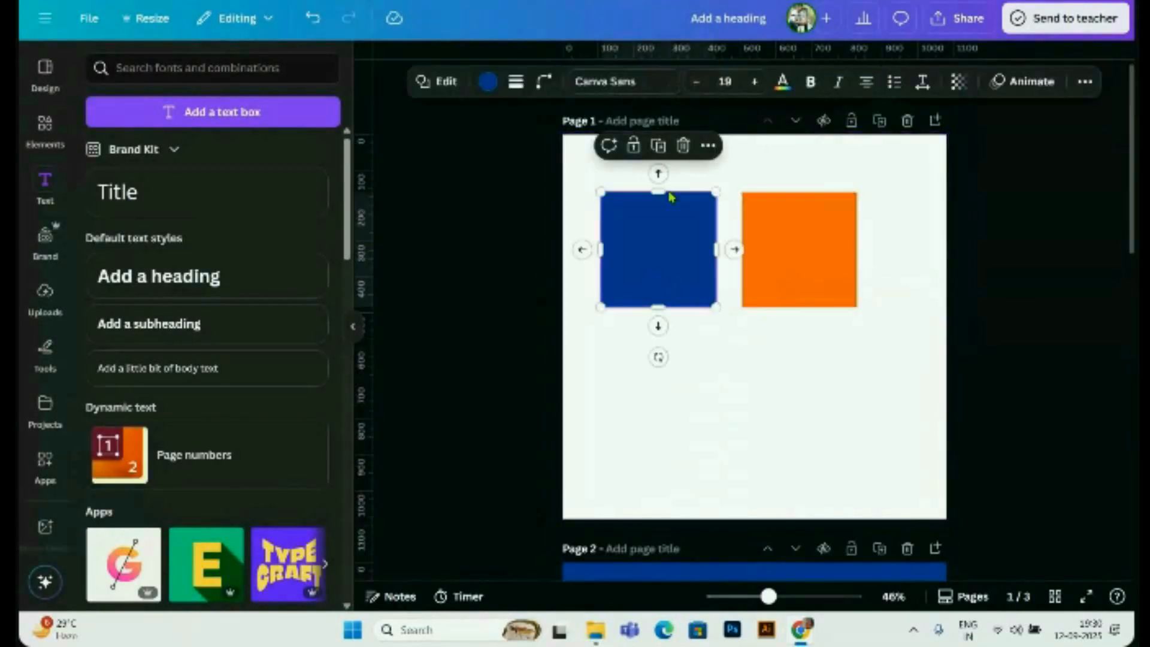
pyautogui.moveTo(676, 247); pyautogui.dragTo(671, 388)
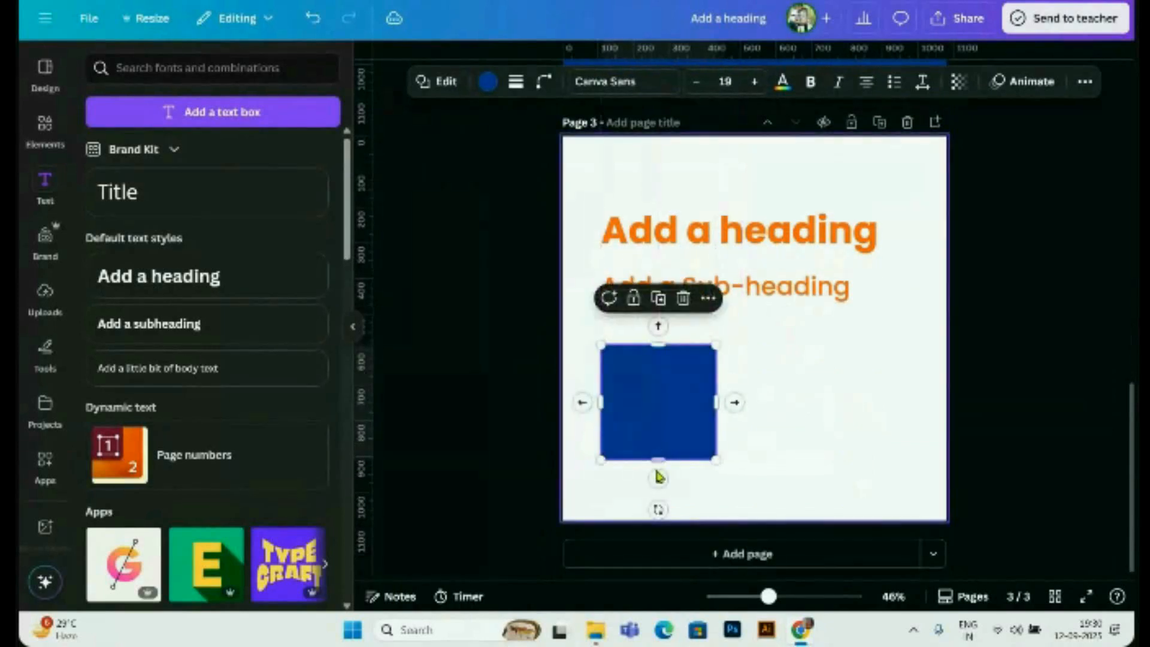
# Step: Resize the blue square on page 3 into a small, flat button-shaped rectangle with a corner rounding of 14
pyautogui.moveTo(657, 458); pyautogui.dragTo(648, 378)
pyautogui.moveTo(715, 360); pyautogui.dragTo(700, 360)
pyautogui.click(544, 82)
pyautogui.moveTo(465, 146); pyautogui.dragTo(479, 159)
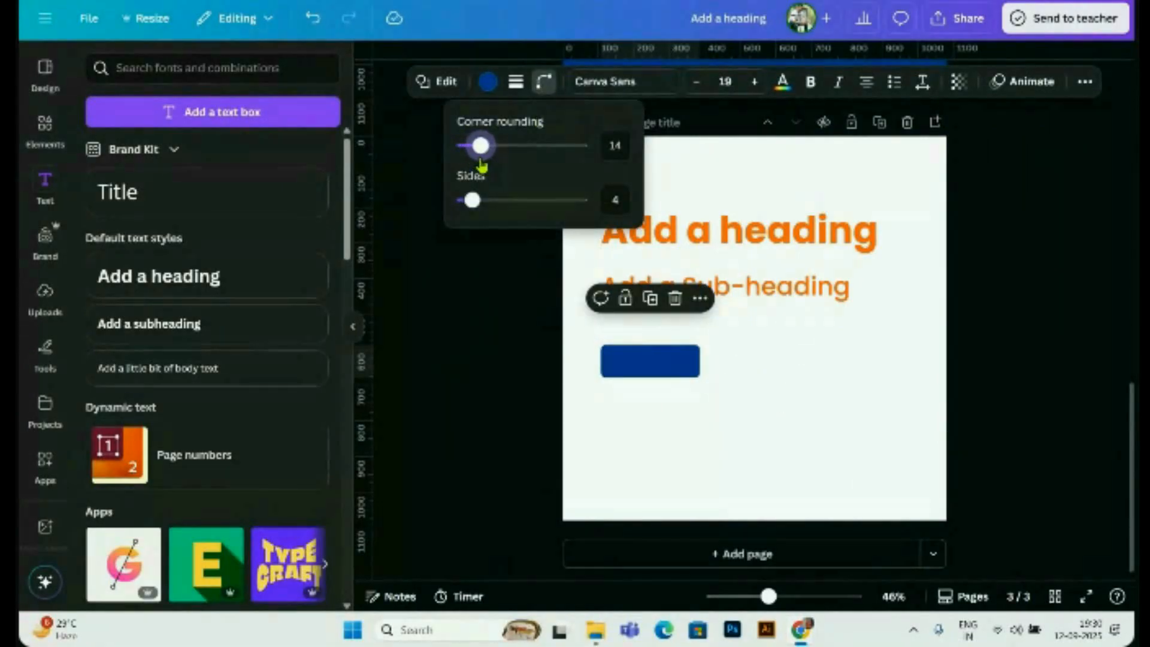
pyautogui.click(1040, 413)
pyautogui.click(1042, 427)
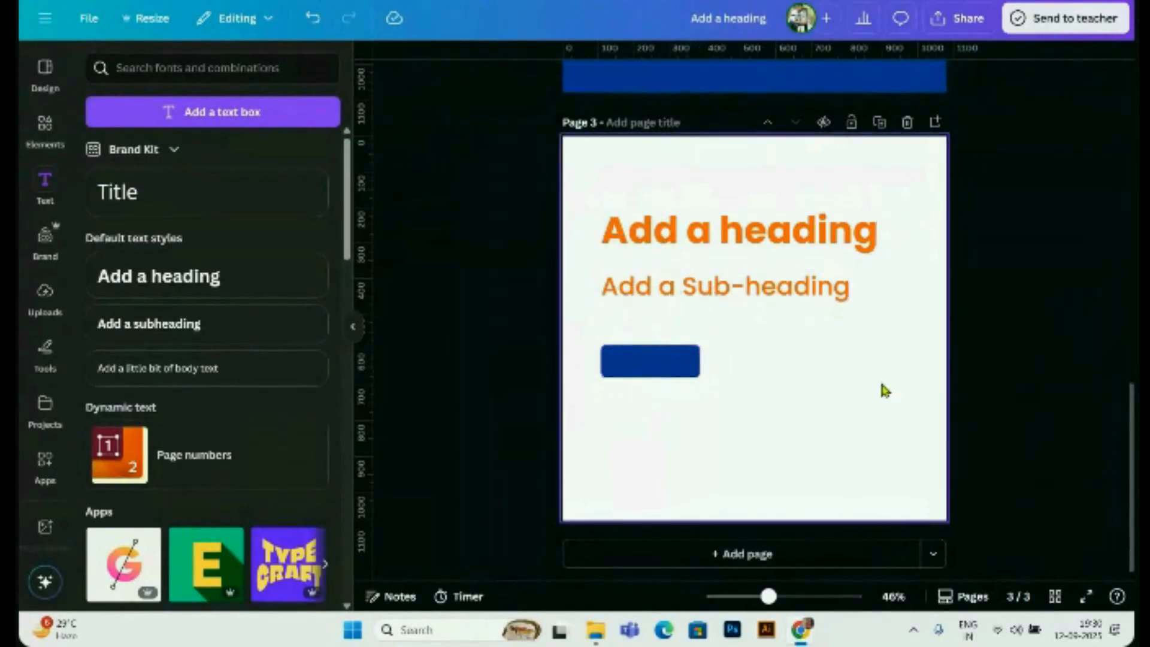
# Step: Examine the visual hierarchy of the heading, sub-heading and blue button shape on page 3, selecting each in turn
pyautogui.click(737, 249)
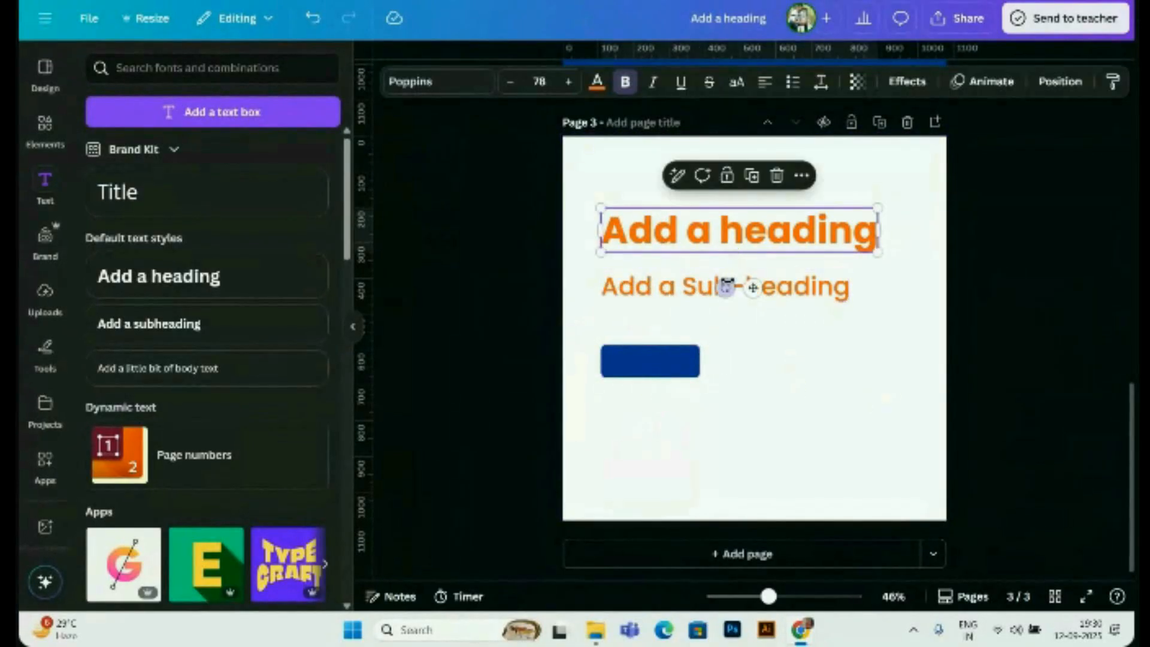
pyautogui.click(699, 289)
pyautogui.click(695, 363)
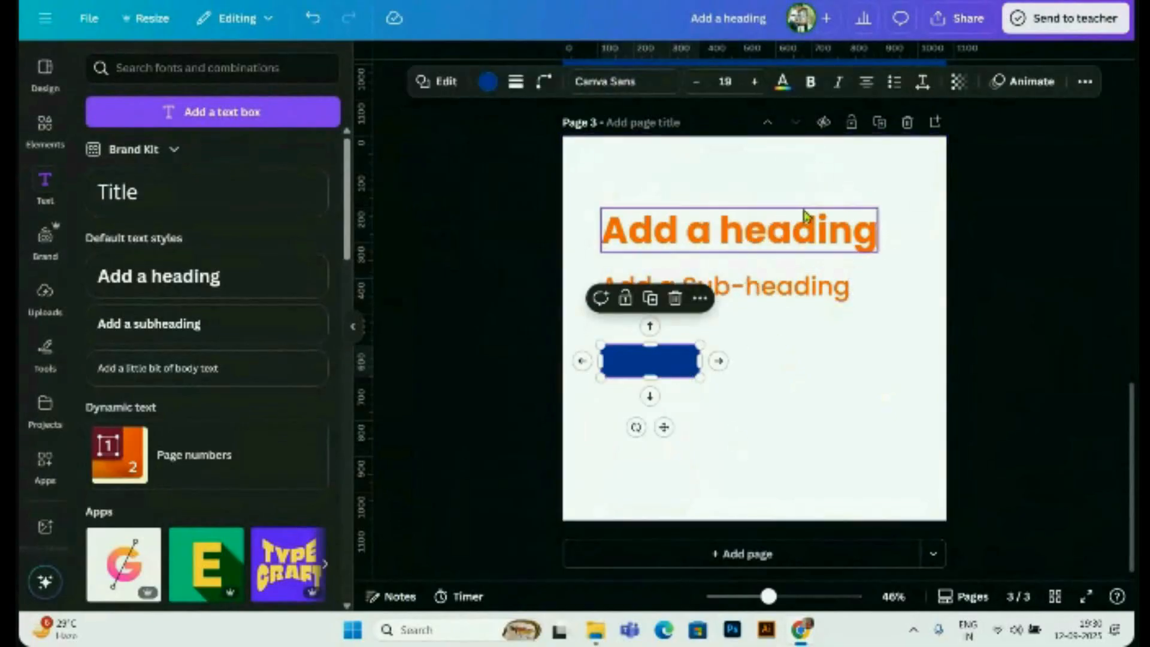
pyautogui.click(857, 353)
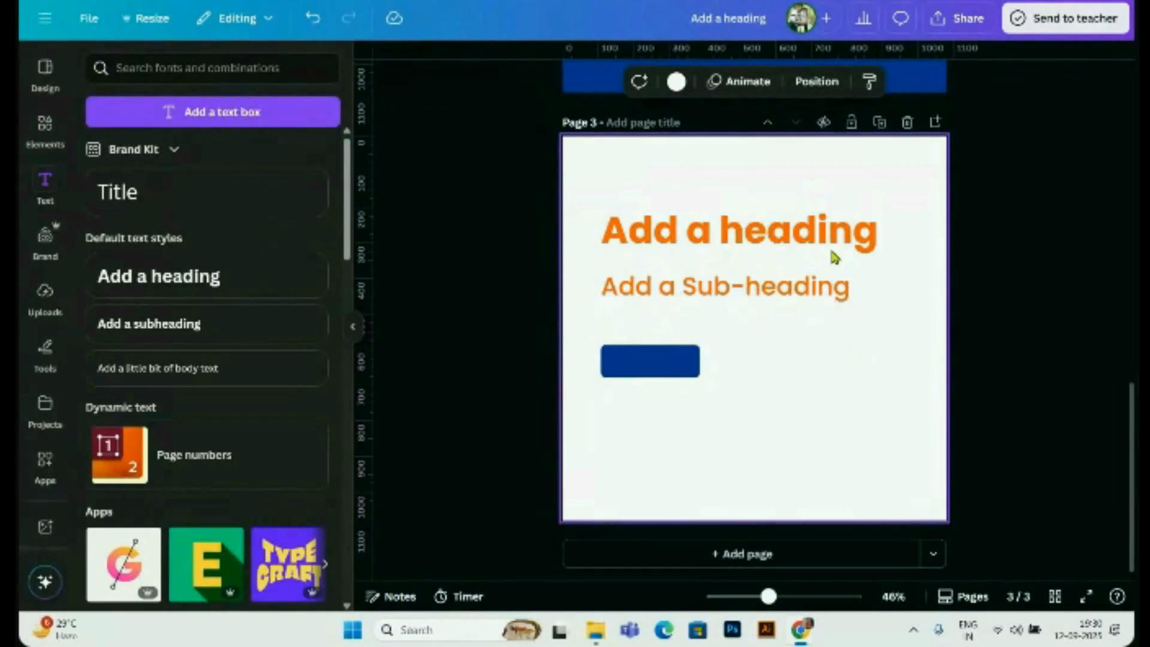
pyautogui.moveTo(764, 180); pyautogui.dragTo(743, 389)
pyautogui.click(751, 358)
pyautogui.click(667, 374)
pyautogui.click(719, 442)
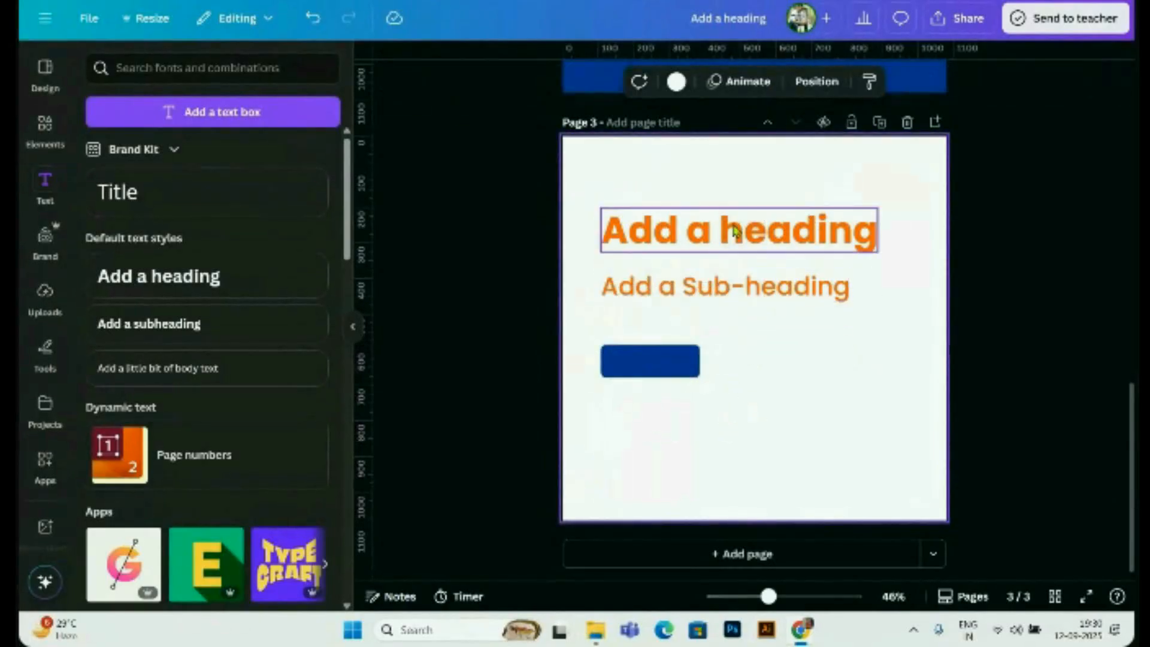
pyautogui.click(733, 231)
pyautogui.click(735, 298)
pyautogui.click(662, 357)
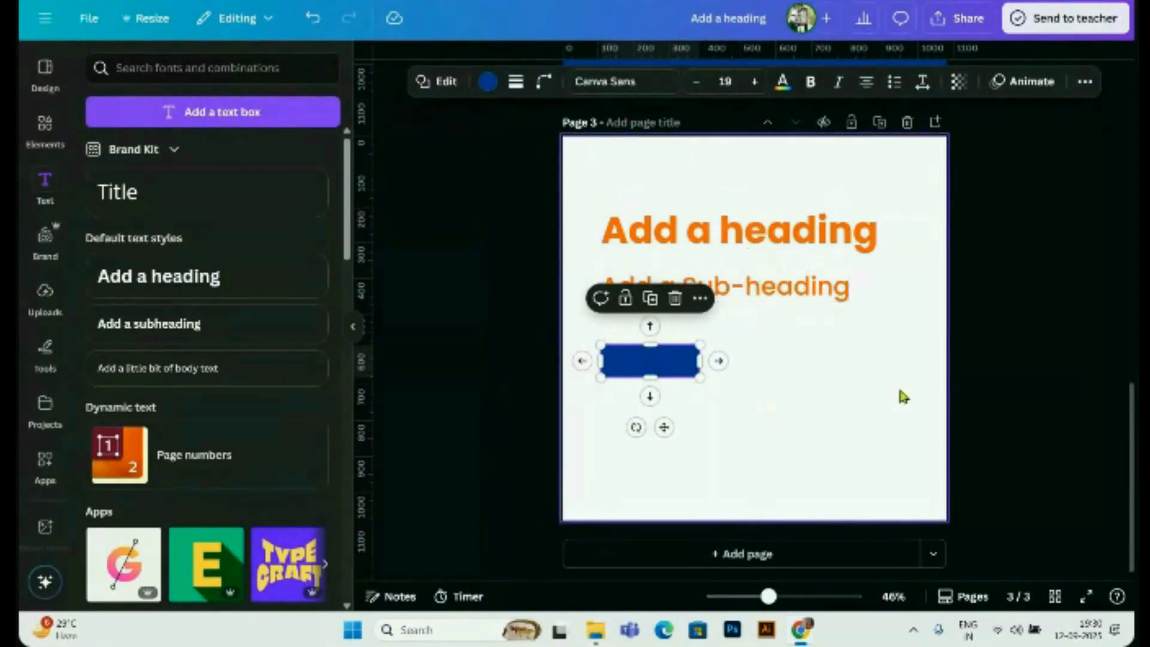
pyautogui.click(797, 431)
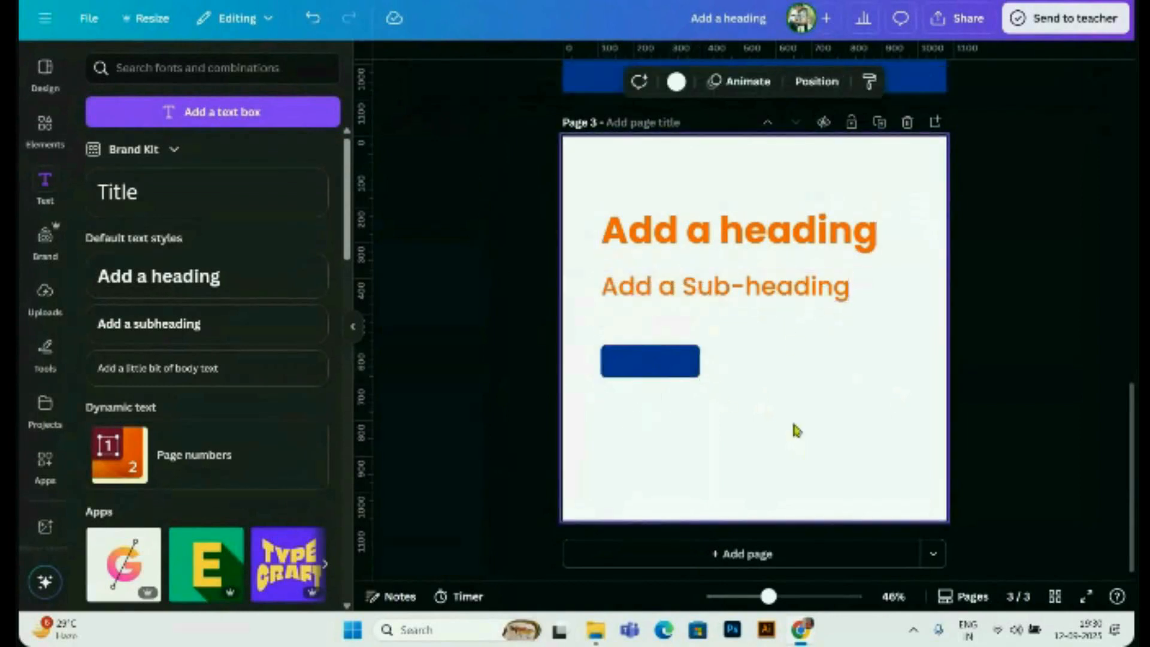